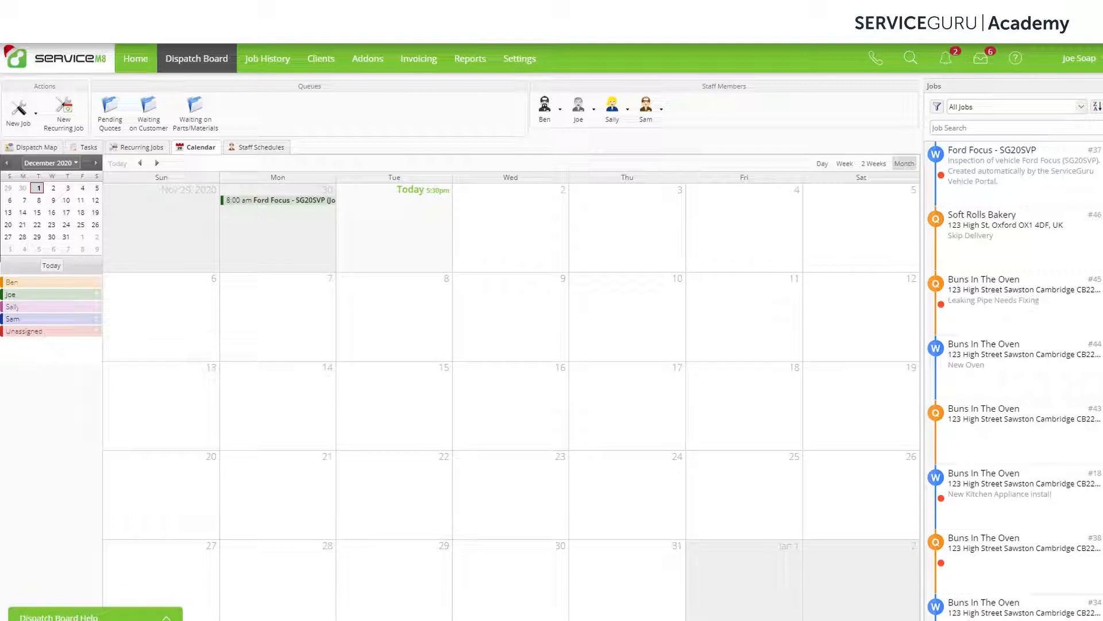
Step: Open the ServiceGuru Quick Quote add-on and start a new template named "New Gas Line"
click(364, 64)
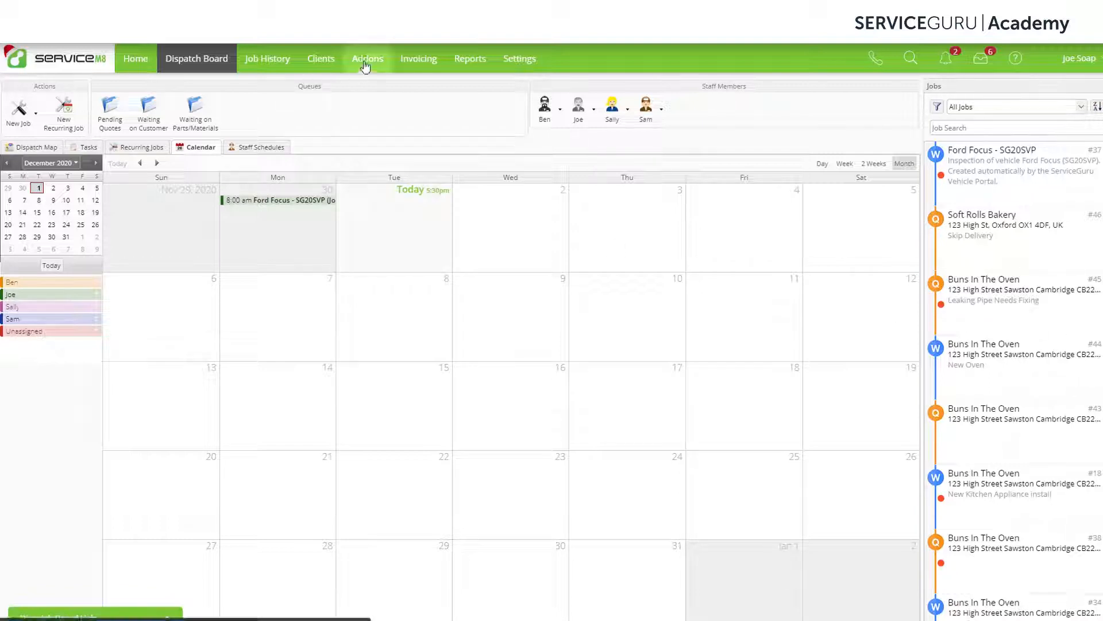
click(479, 168)
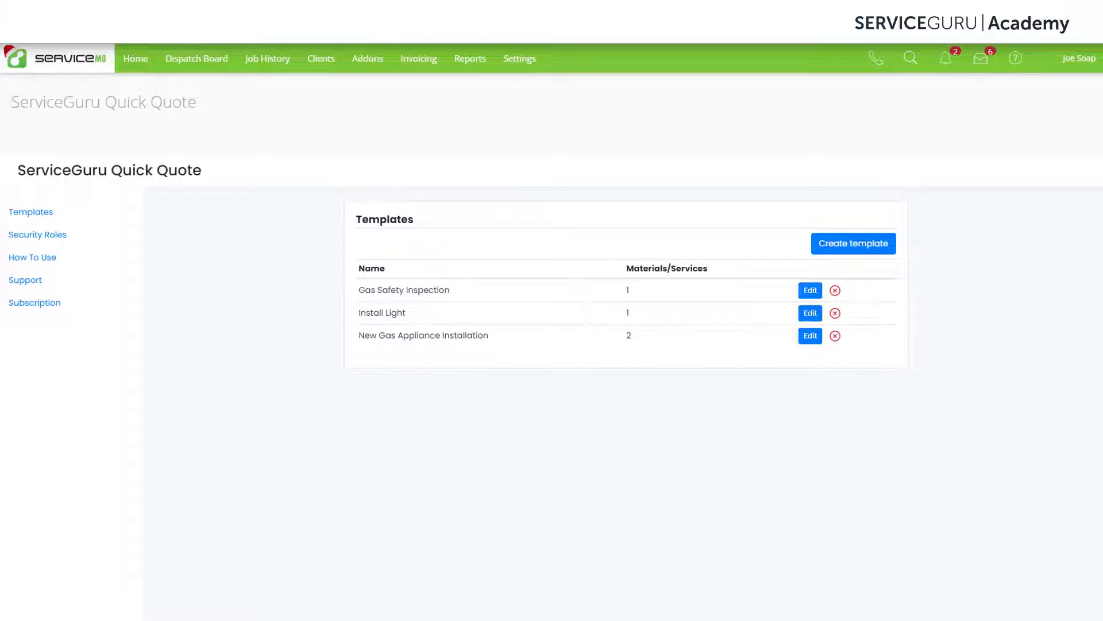
click(850, 255)
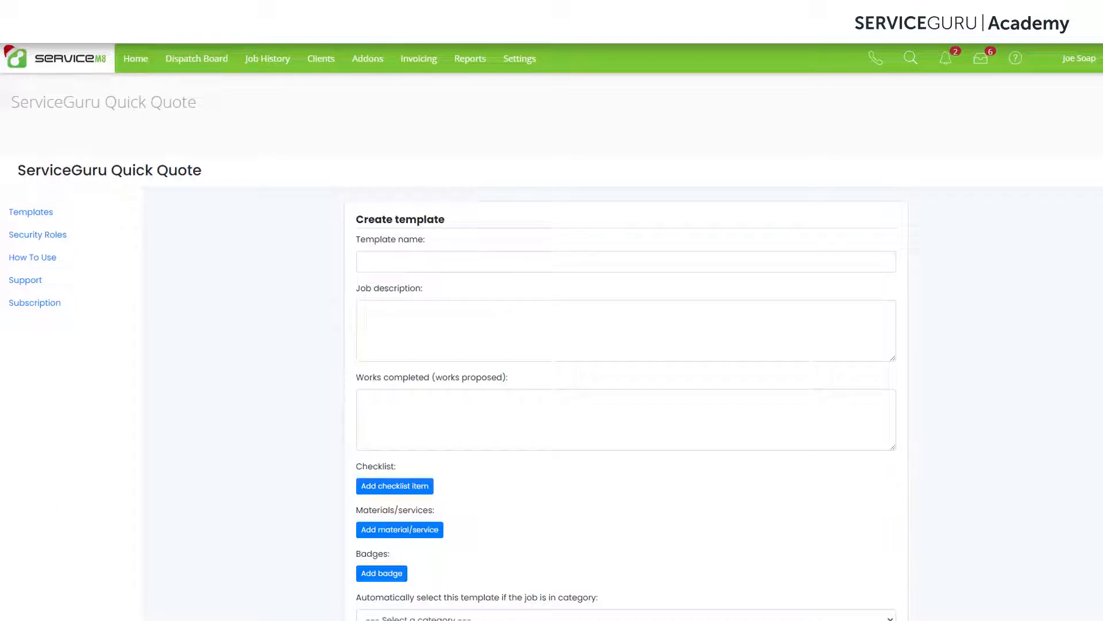
click(697, 257)
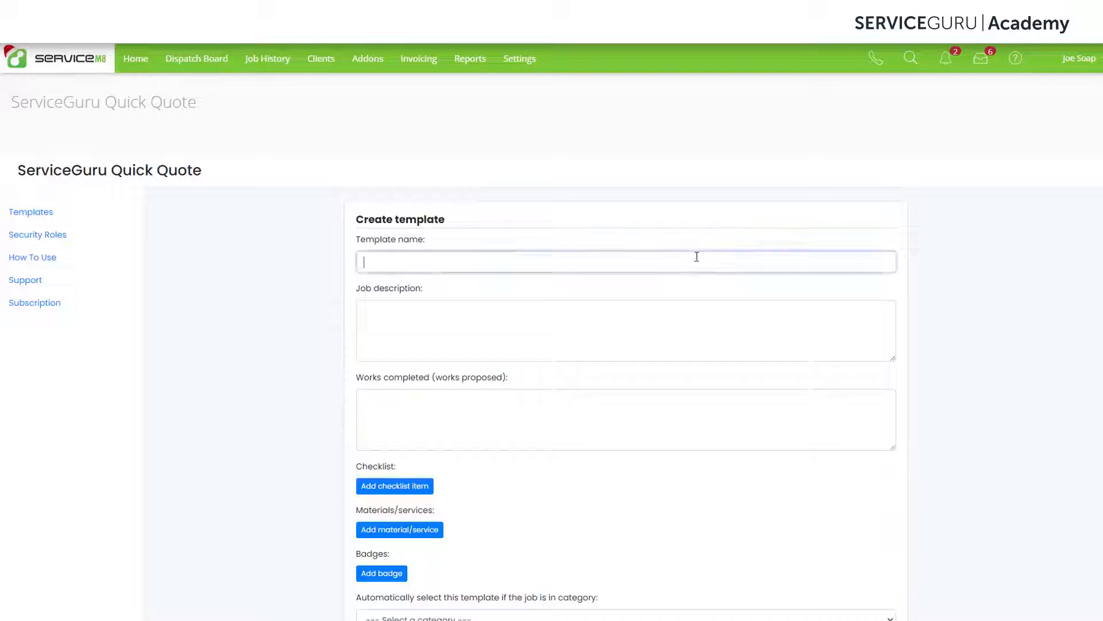
text(New Gas Line)
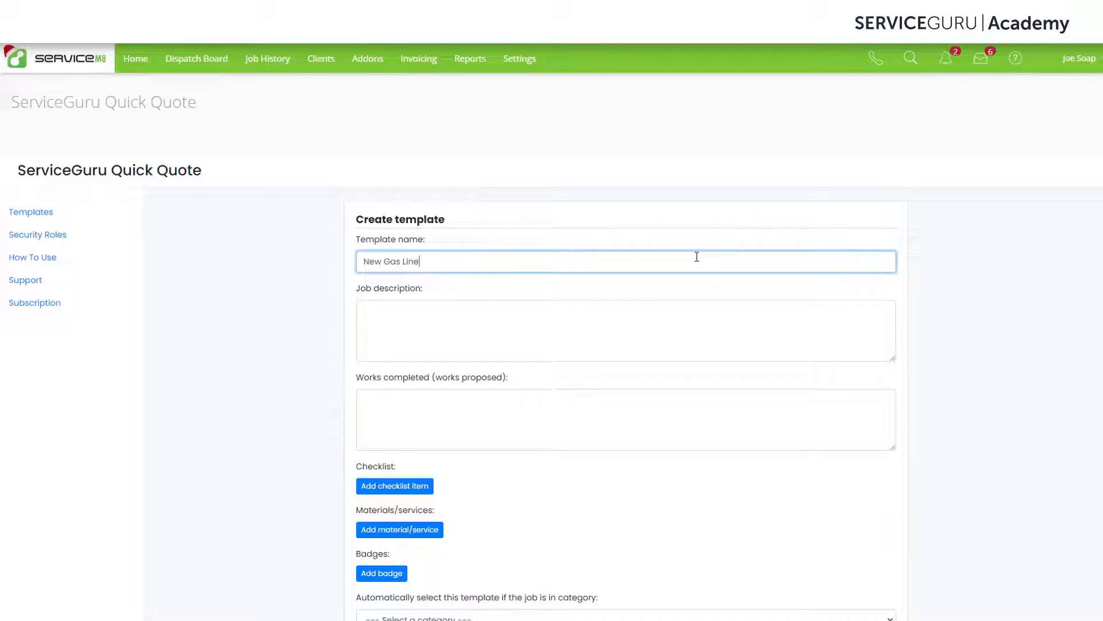
Step: Enter the job description "New Gas Installation to residence, please ensure to get full planning permission before starting work, then follow steps."
click(709, 332)
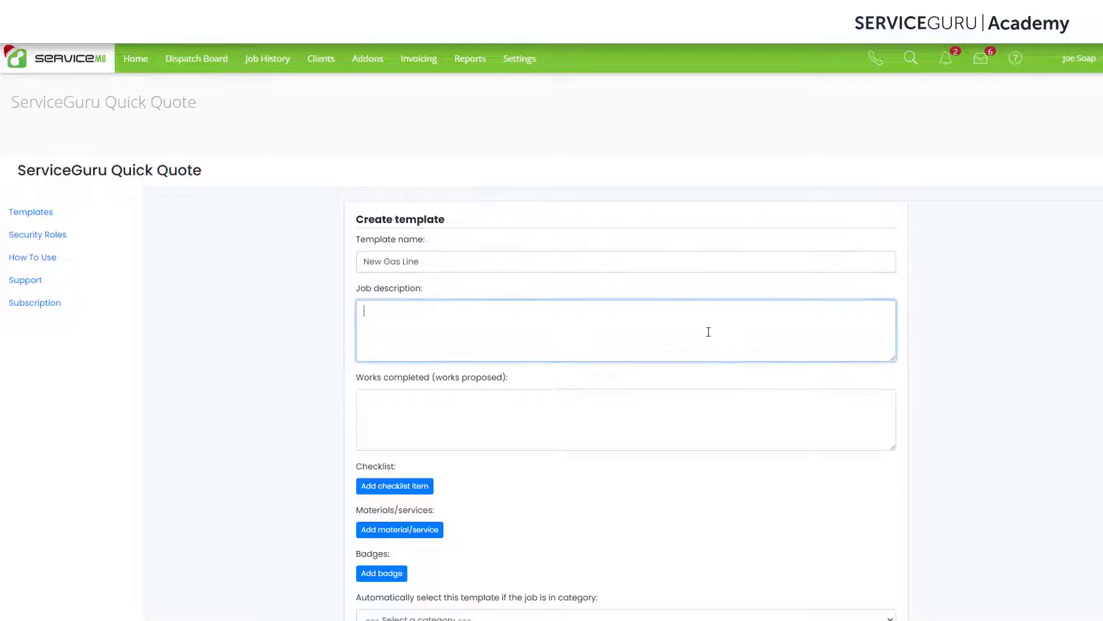
text(New Gas Installation )
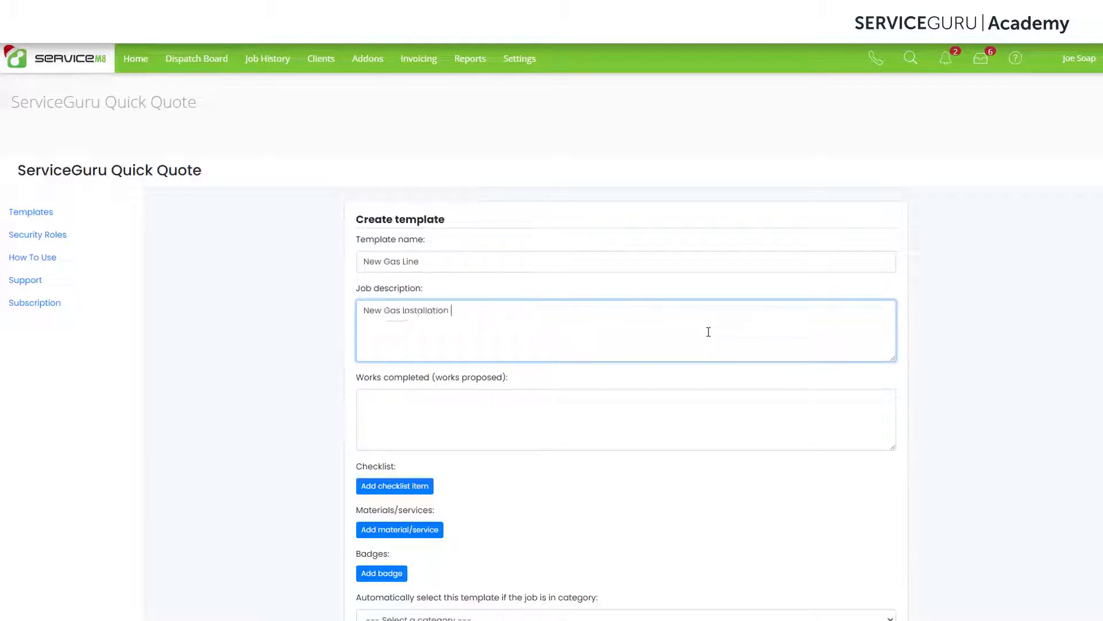
text(to residence, please ensure to get full plan)
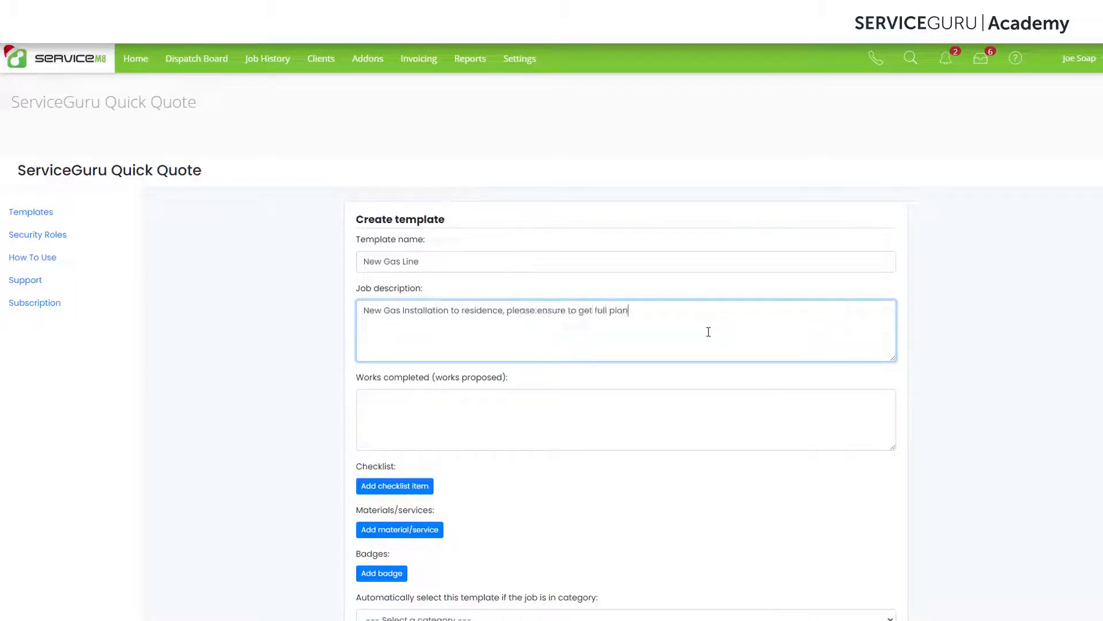
text(ning permission before starting work, then follow steps.)
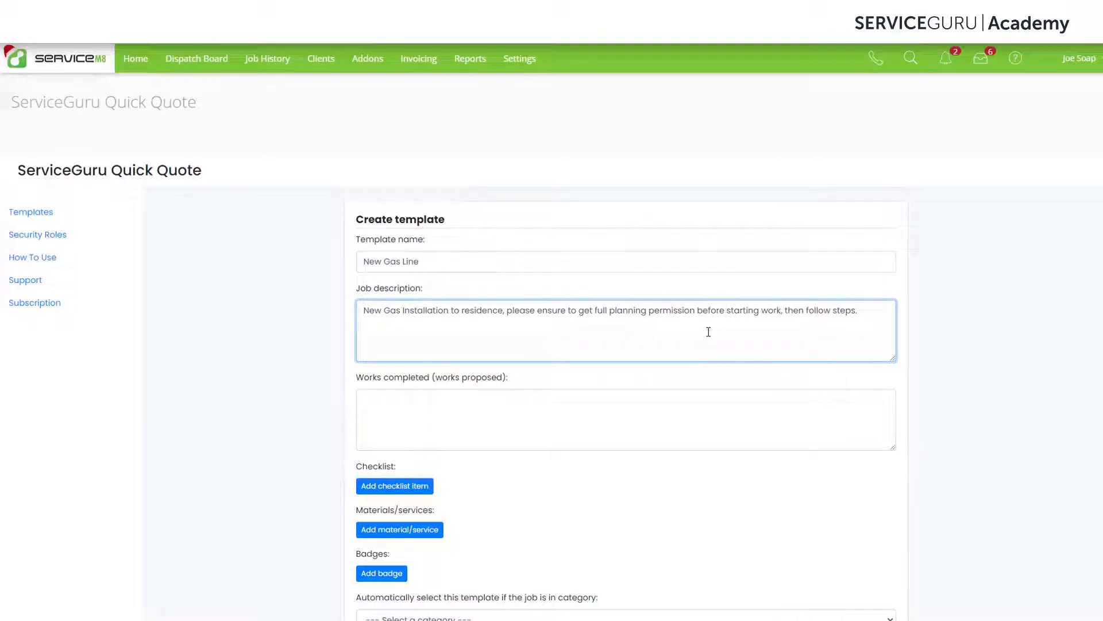
Step: Copy the full job description text into the template's works completed (works proposed) field
triple_click(876, 319)
key(ctrl+c)
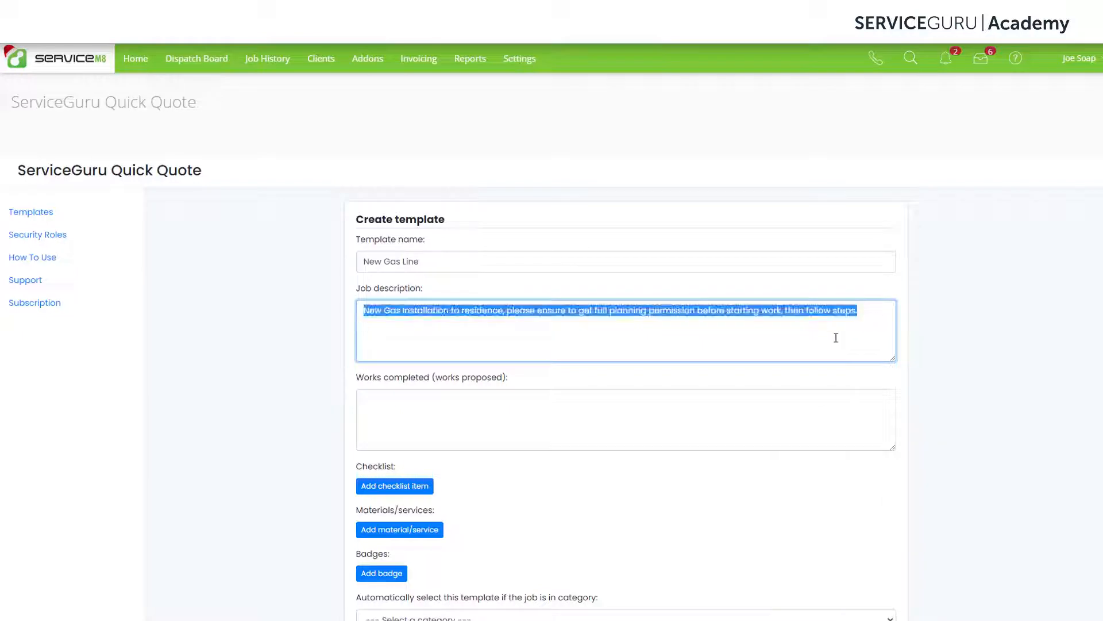
click(646, 413)
key(ctrl+v)
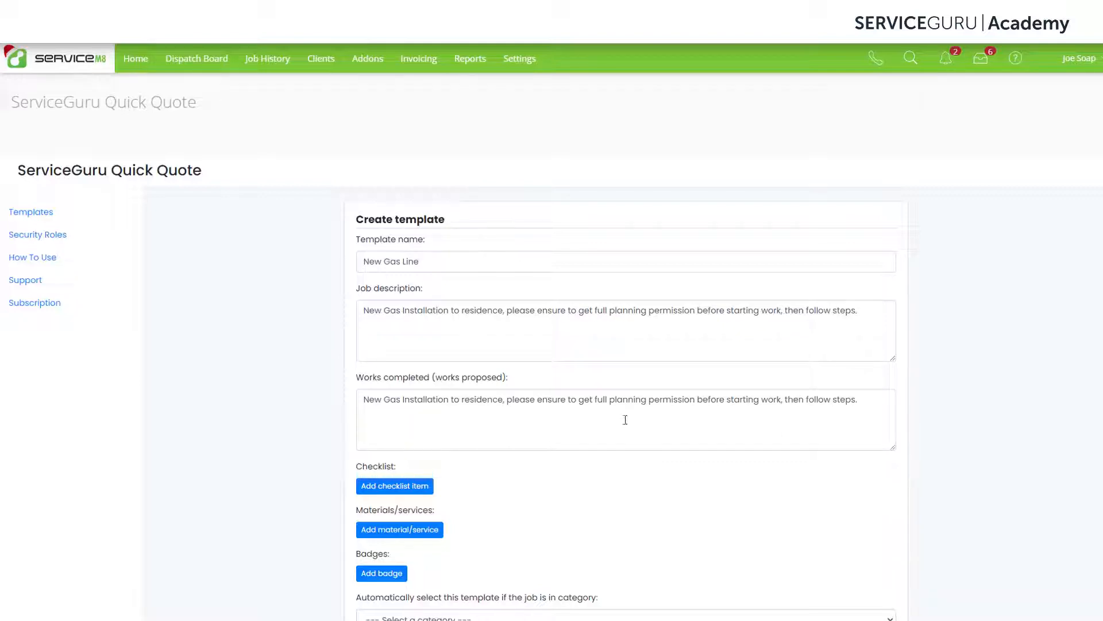
Step: Add the checklist items "Dig Channel to customers house" and "Install the gas line to customer's residence"
click(406, 487)
click(406, 487)
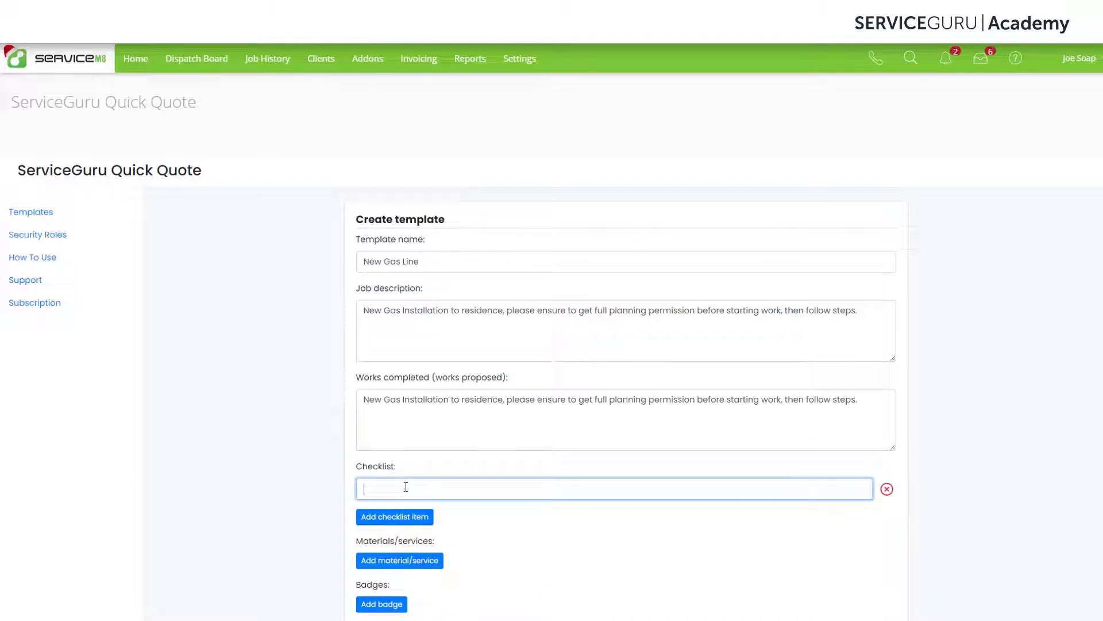
text(Dig Channel to customers house)
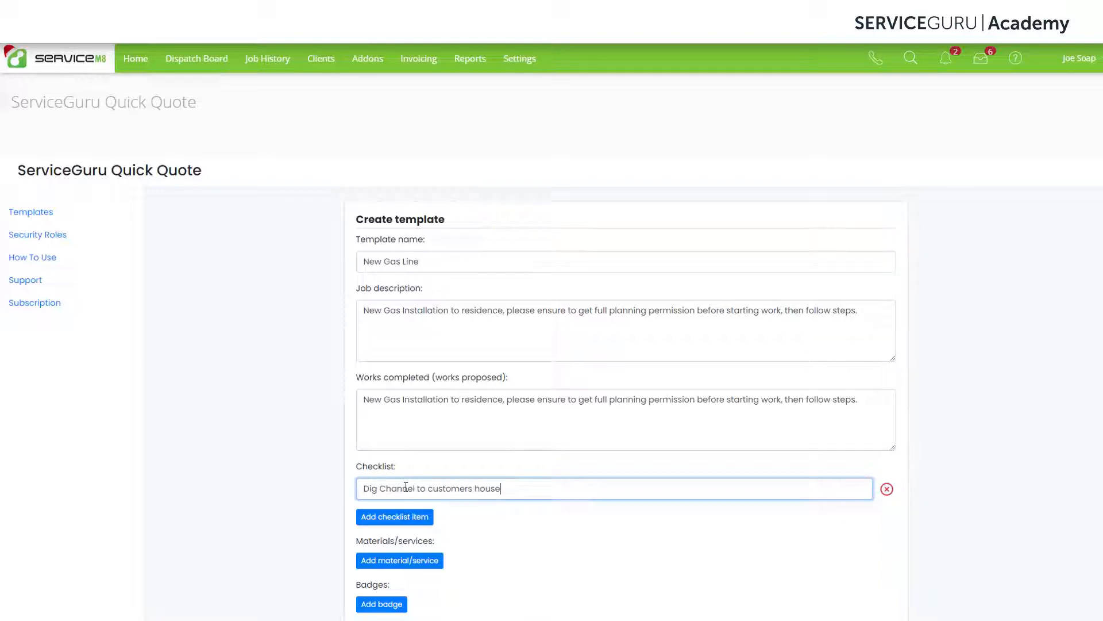
click(414, 517)
click(415, 523)
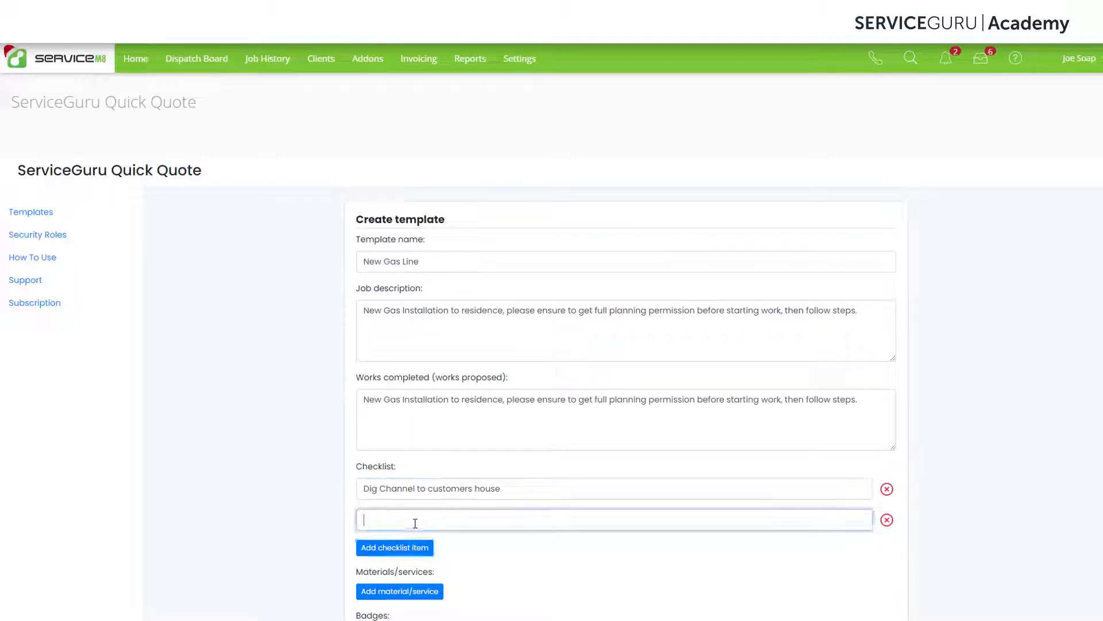
text(Install the gas line to customer)
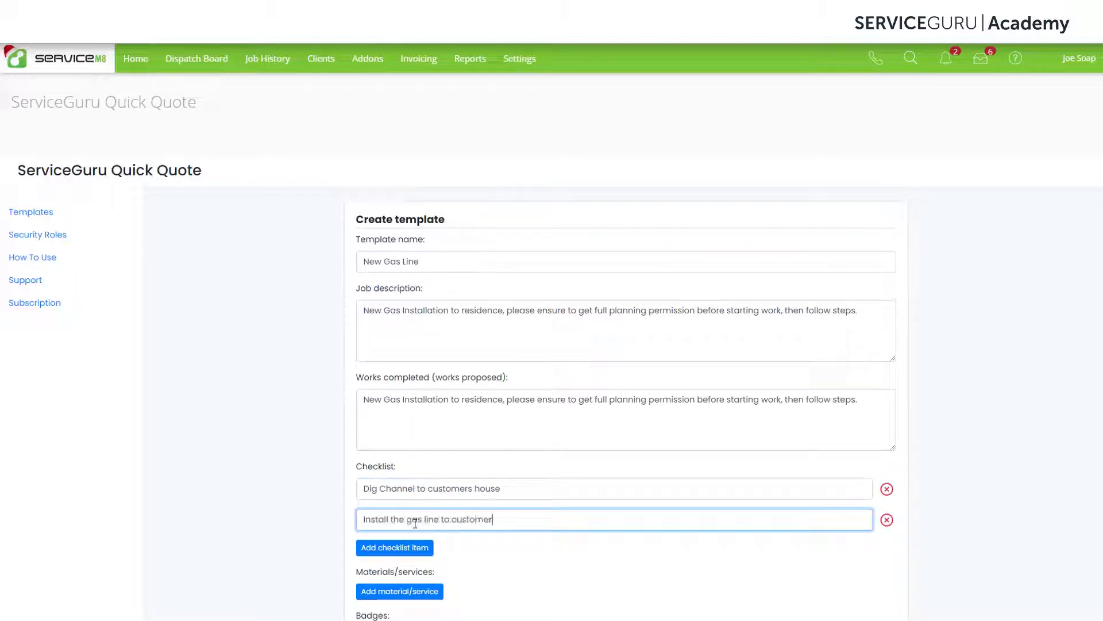
text('s residence)
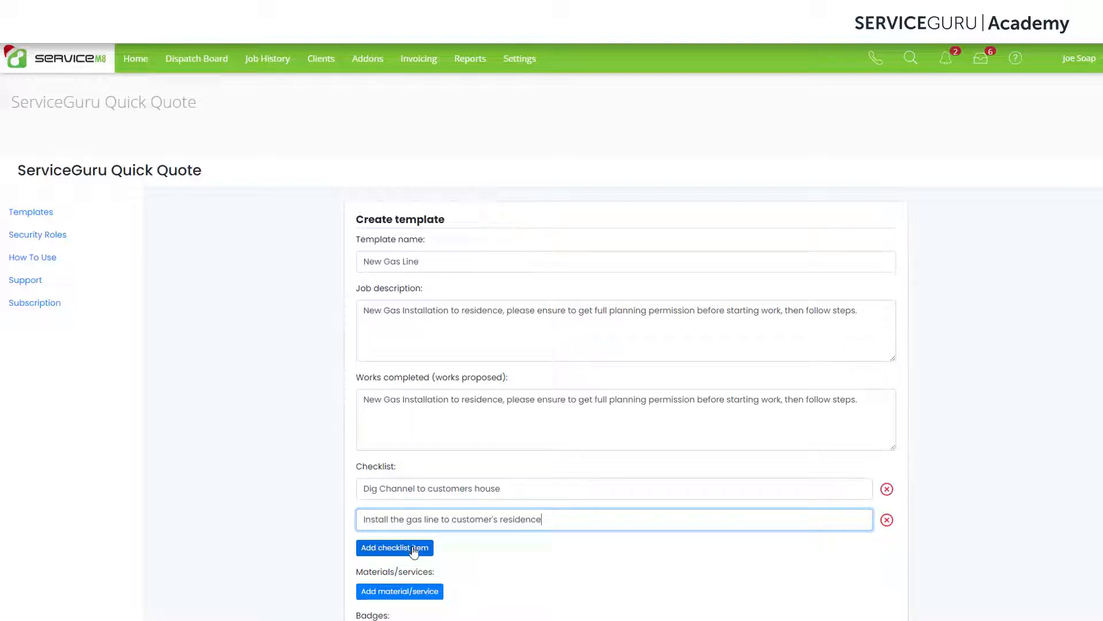
Step: Add the checklist items "Complete all safety checks and certificates" and "Clear working area and dispose of any waste"
click(412, 549)
click(413, 550)
text(C)
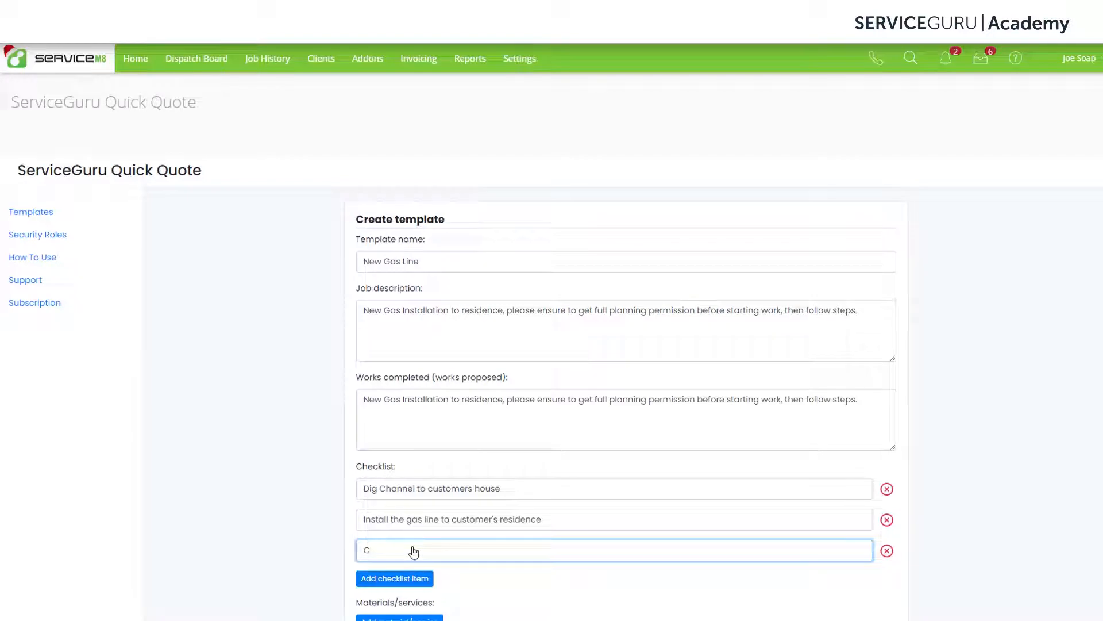
text(omplete gas safety checks and cer)
text(tificates)
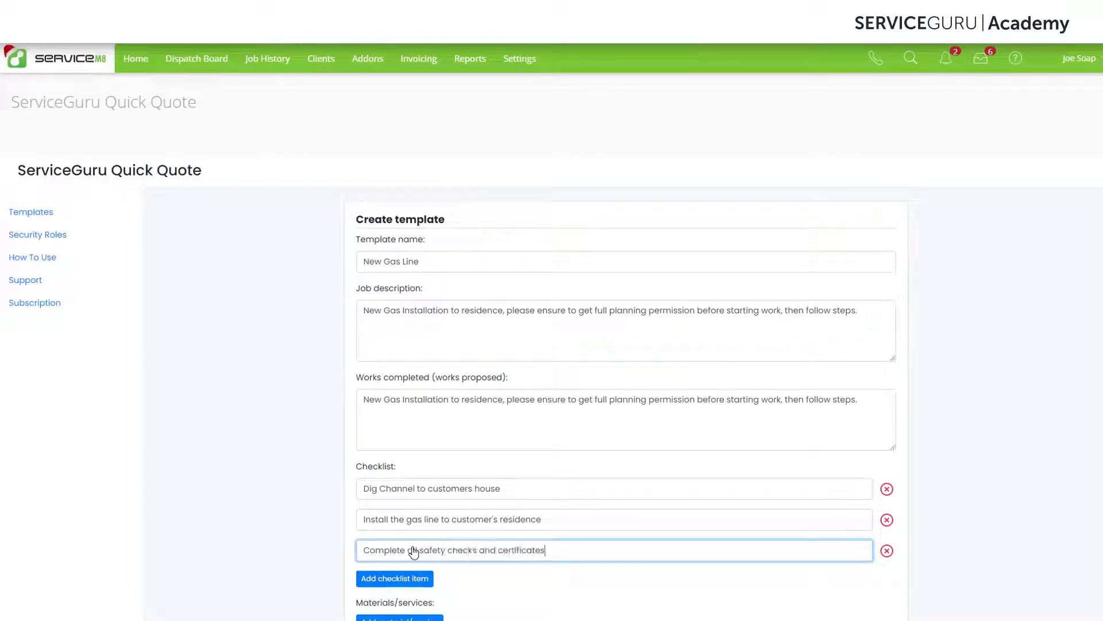
click(419, 579)
click(466, 582)
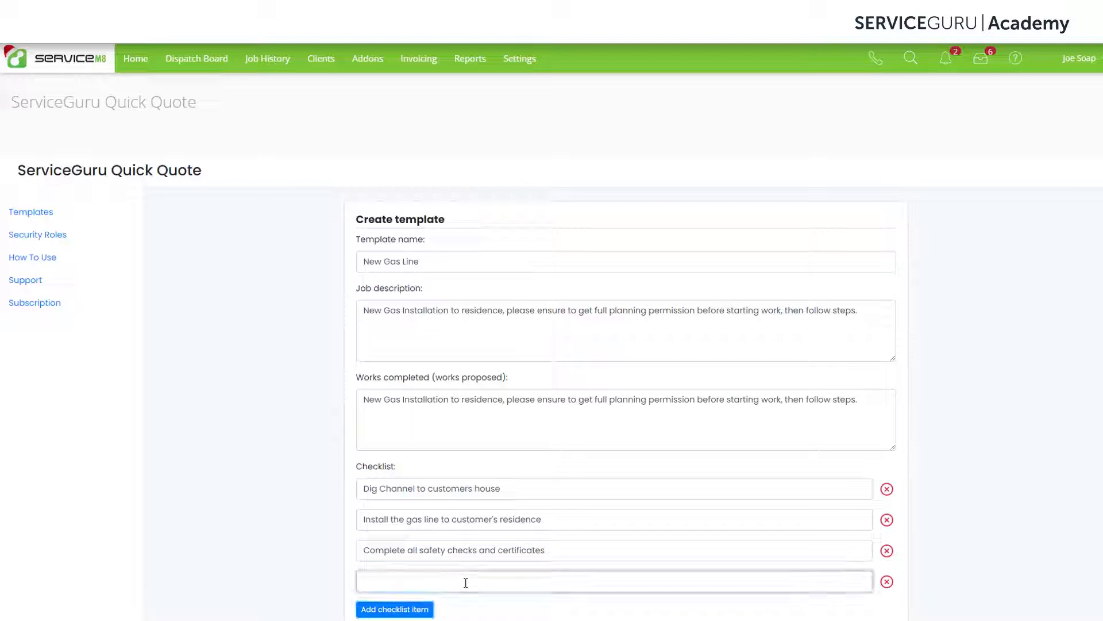
text(Clear working area and dispose of any waste)
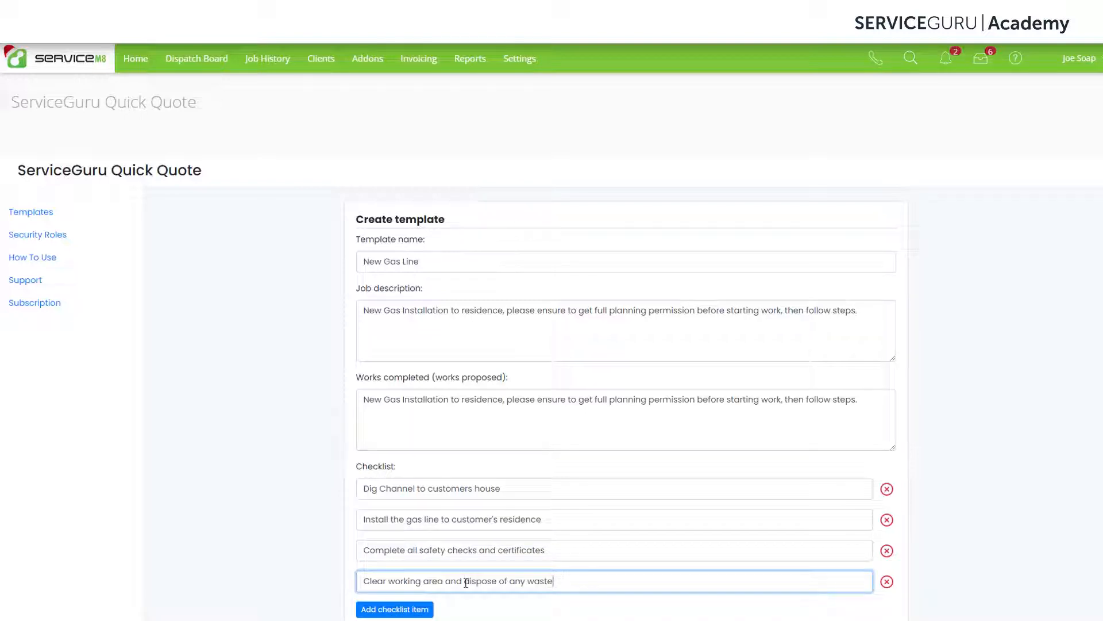
Step: Add a final checklist item reading "Get customer to sign off"
click(419, 609)
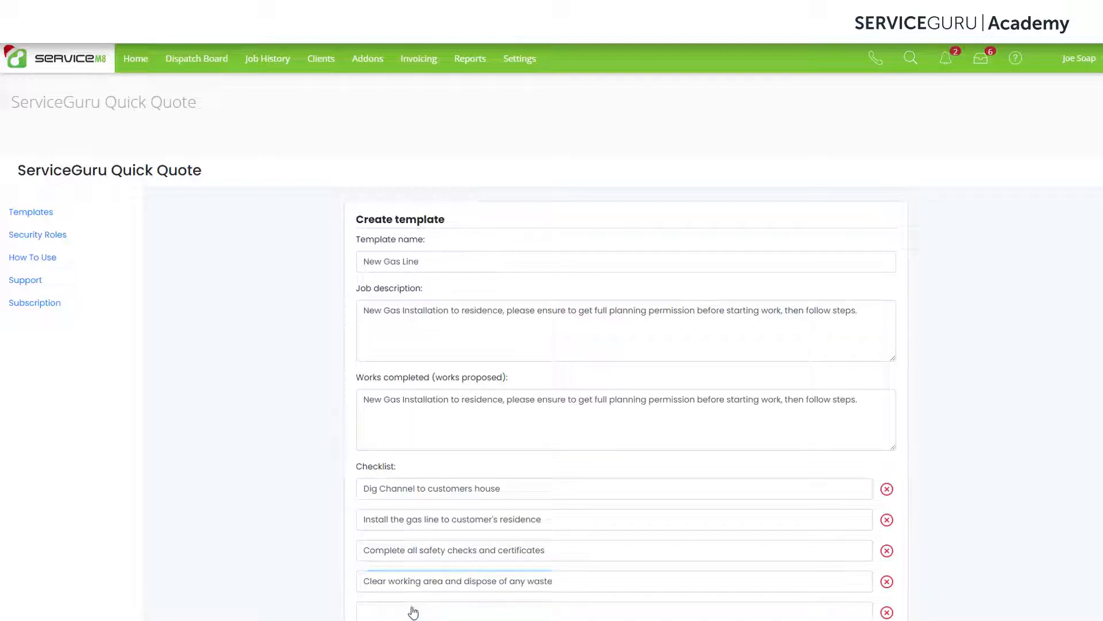
click(420, 612)
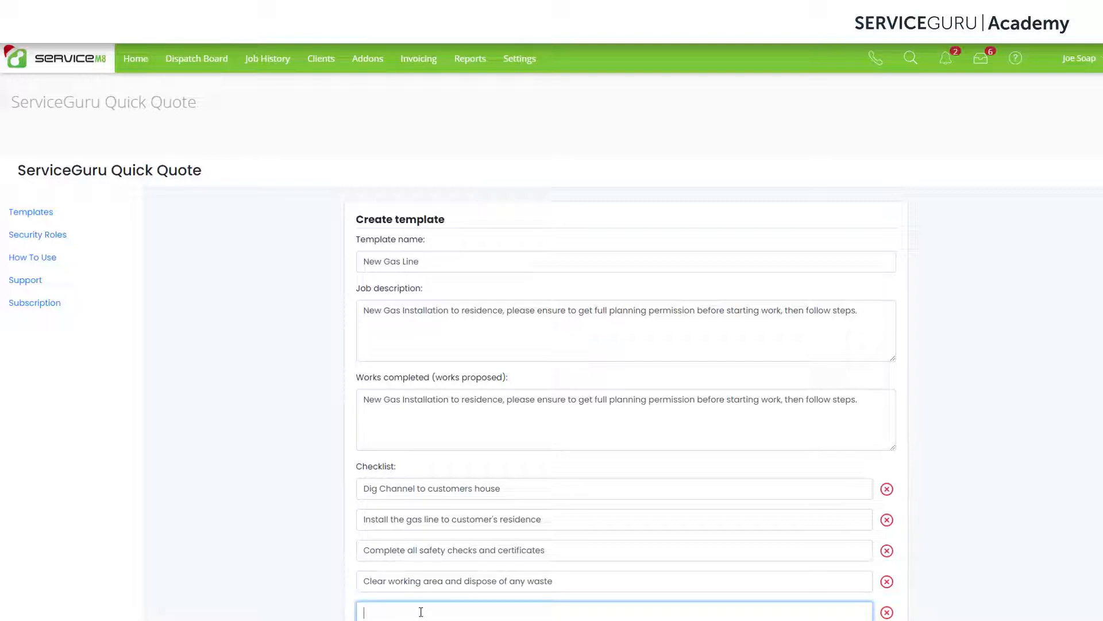
text(Get customer to sign off)
Step: Add the material/service "[MGL] Main Gas Line Install" to the template, finding it with the search term "main"
scroll(421, 612, down, 4)
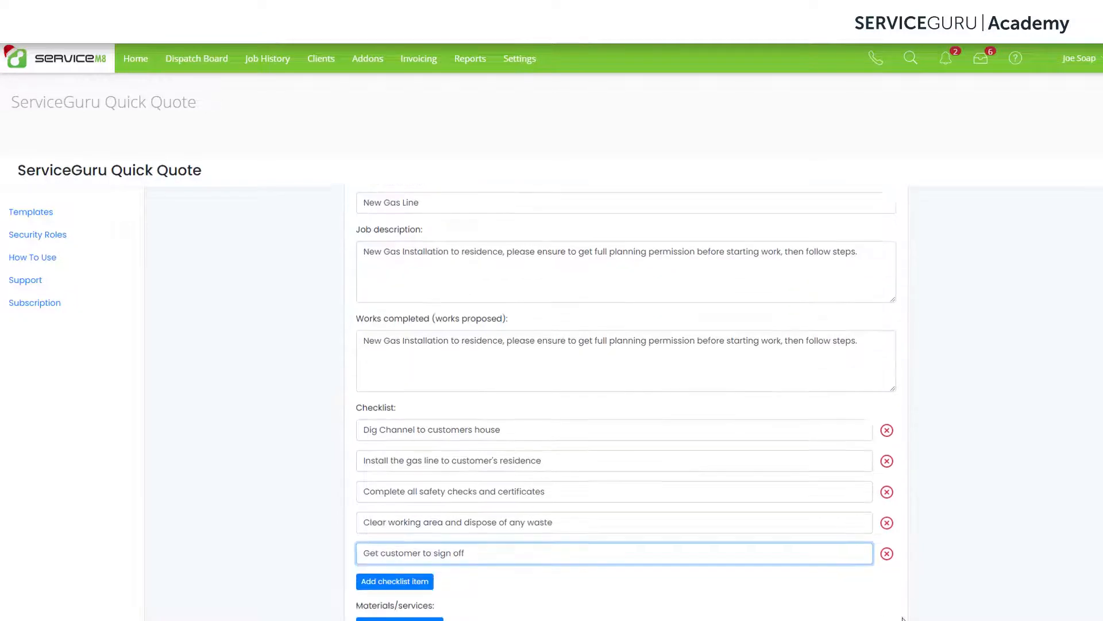
click(940, 619)
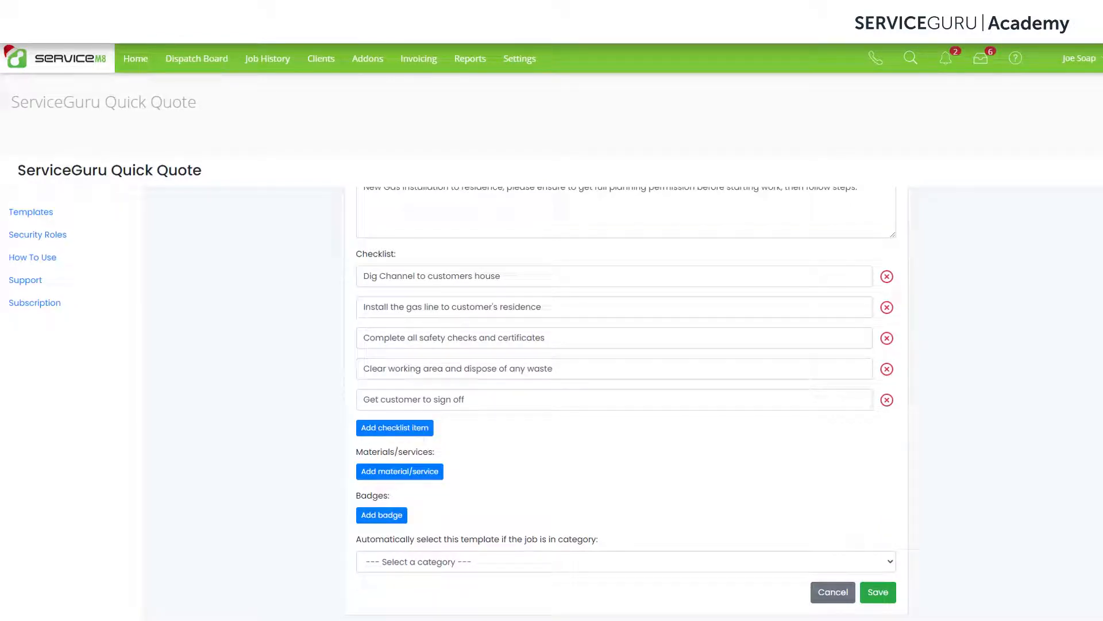
click(419, 482)
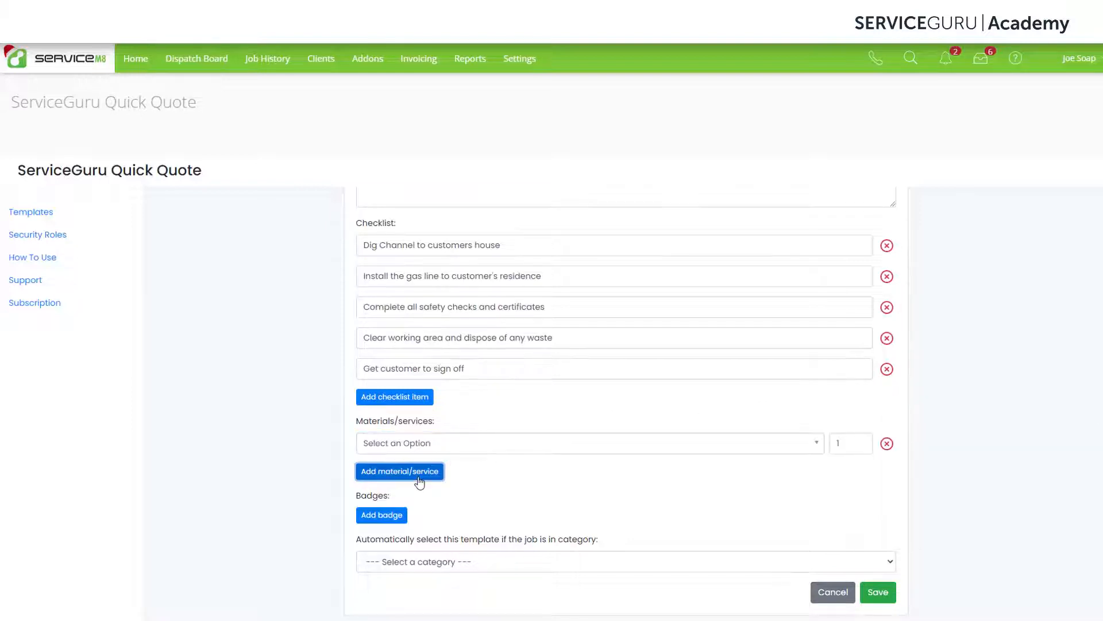
click(441, 448)
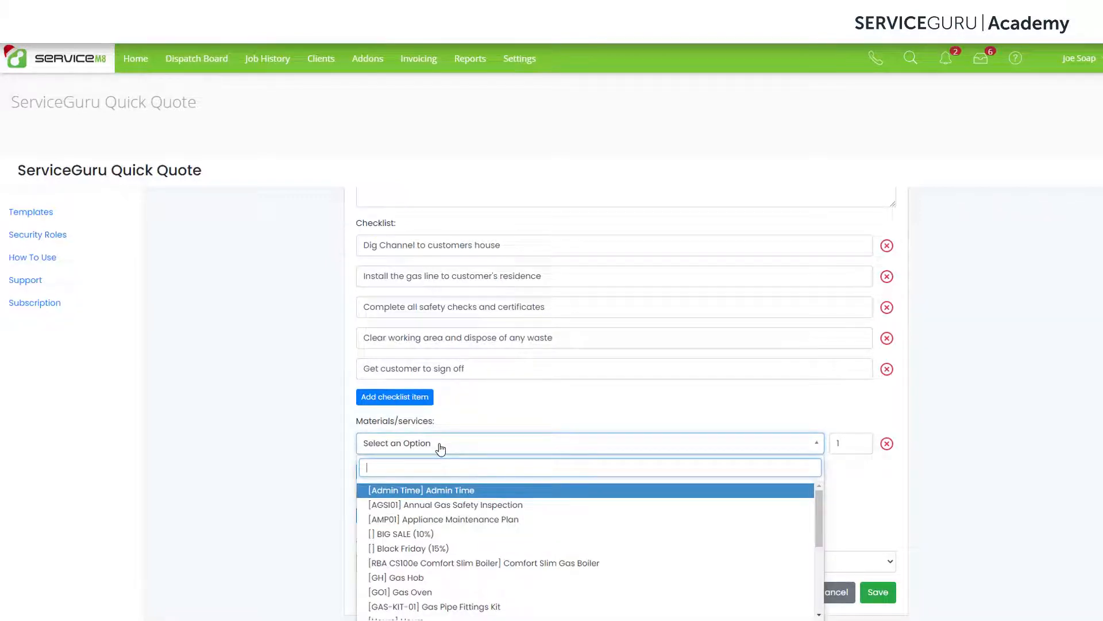
text(main)
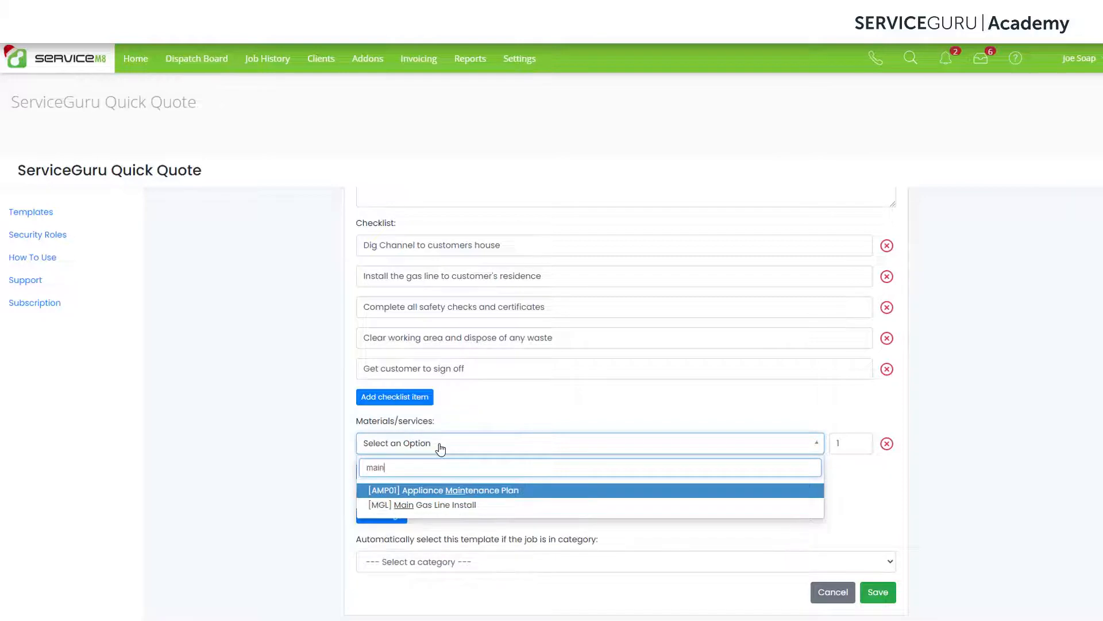
click(460, 505)
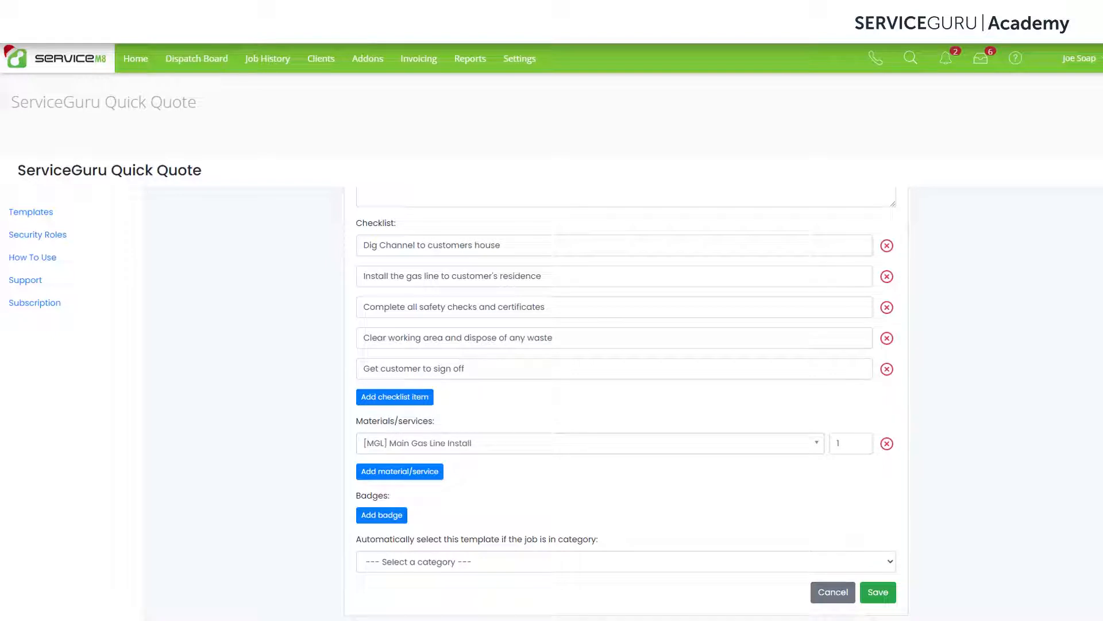
Step: Add the "1 Year Follow-up" badge to the template
click(382, 515)
click(832, 519)
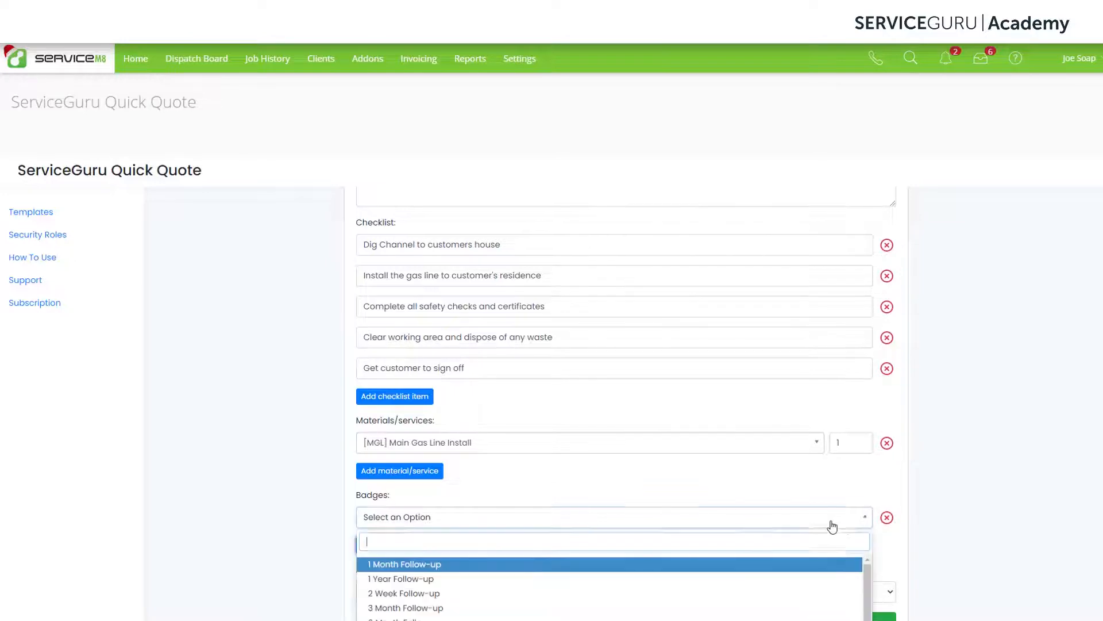
scroll(1005, 523, down, 2)
scroll(822, 549, down, 3)
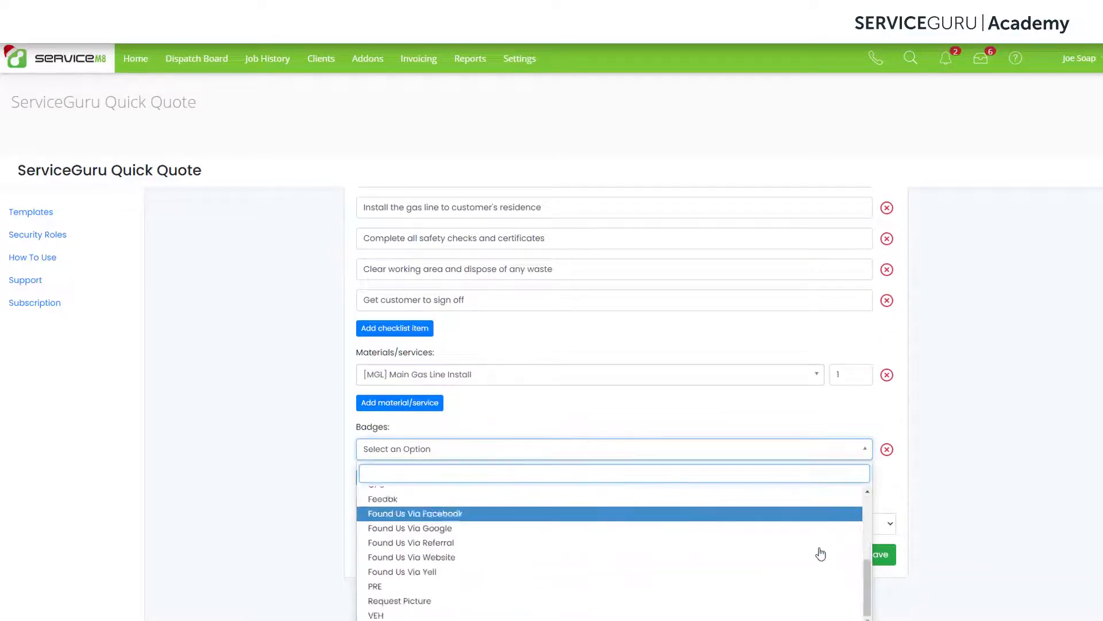
scroll(822, 556, up, 2)
scroll(822, 557, up, 1)
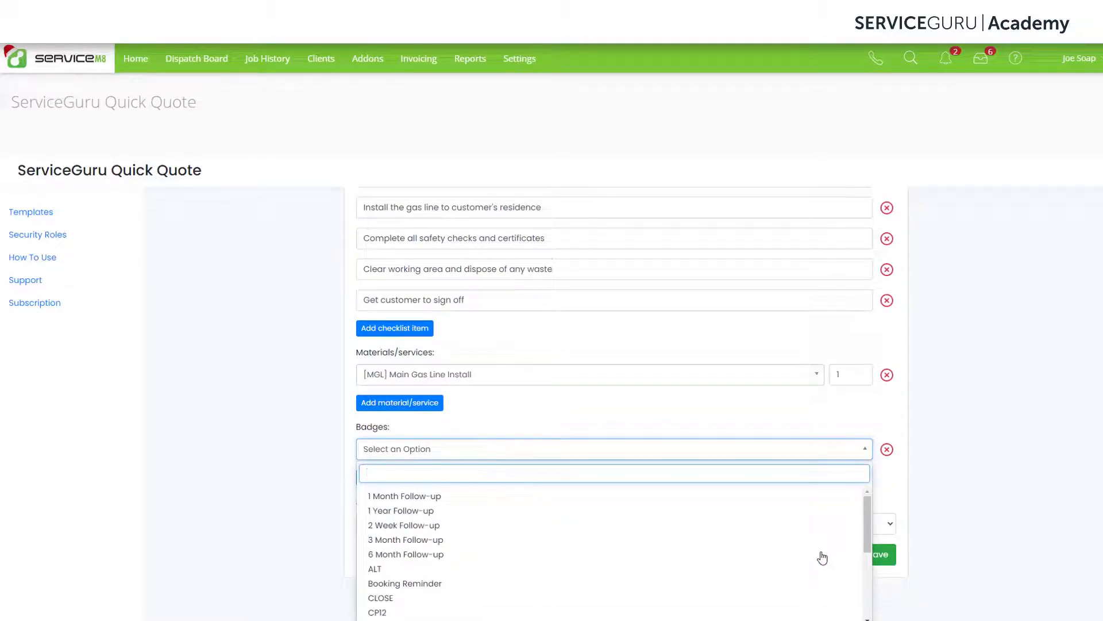
click(767, 511)
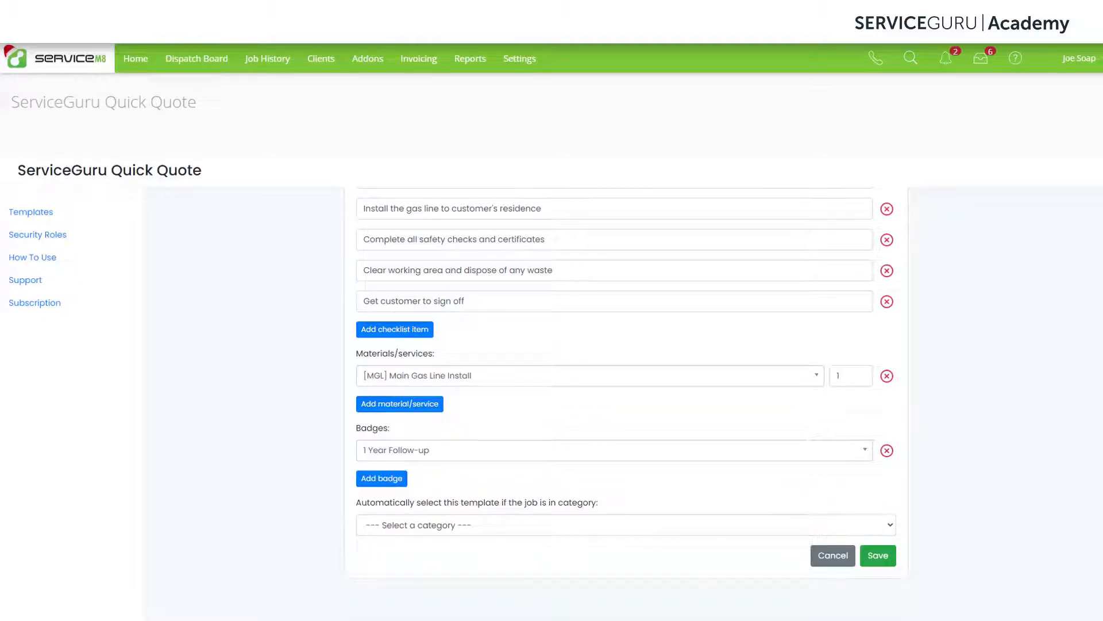
Step: Set the template to be selected automatically for jobs in the New Install category and save it
click(553, 271)
click(625, 525)
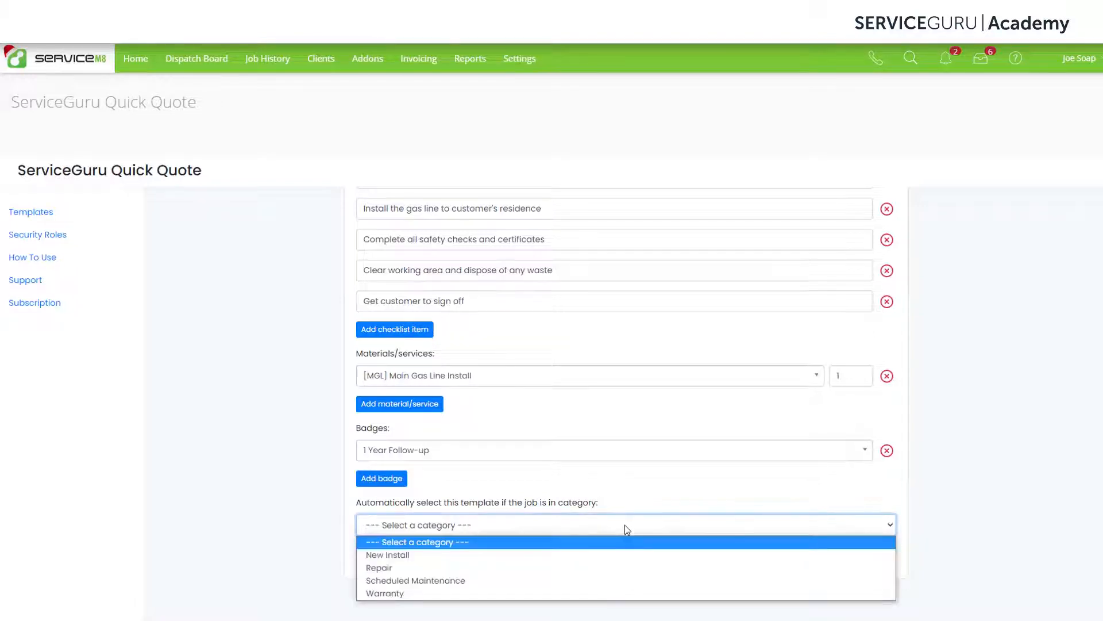
click(621, 555)
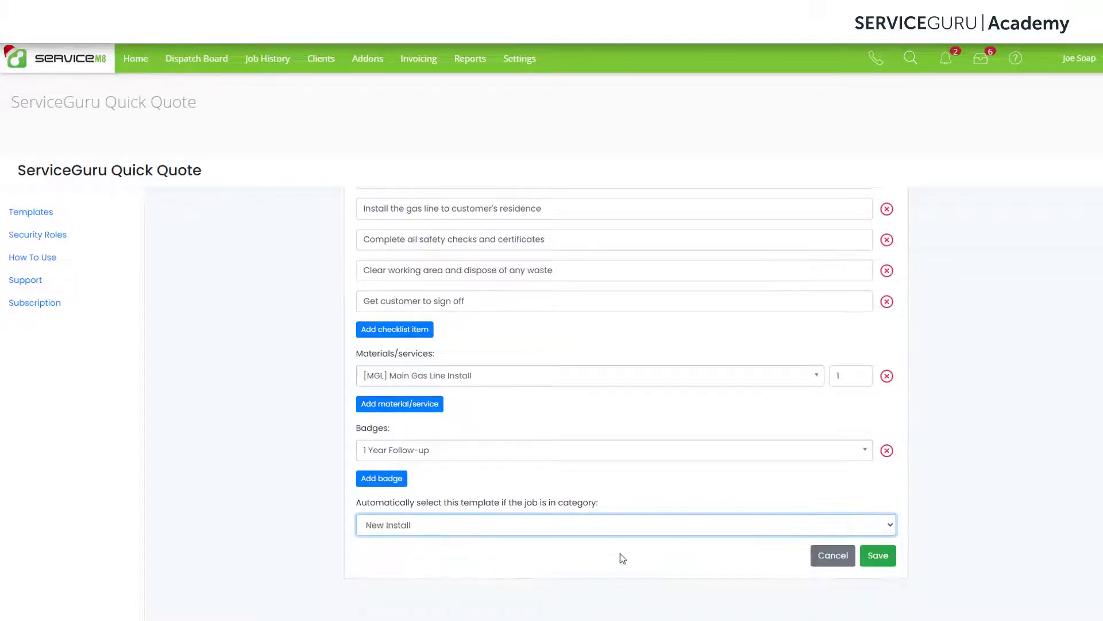
click(879, 557)
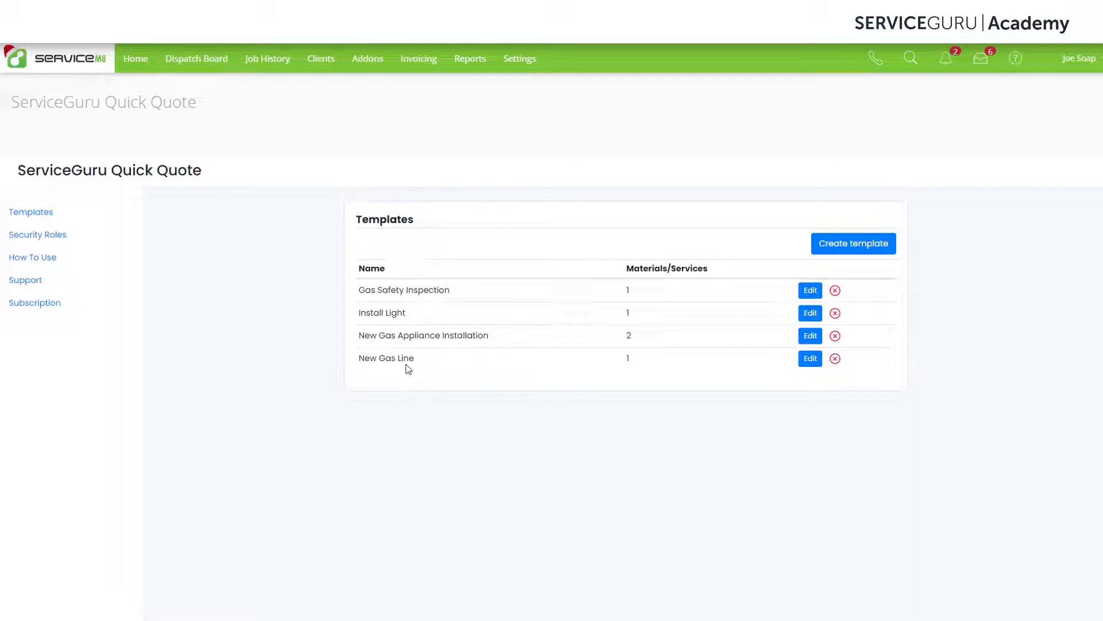
Step: Add a checklist item reading "Please take a photo of completed work" to the New Gas Appliance Installation template
click(816, 338)
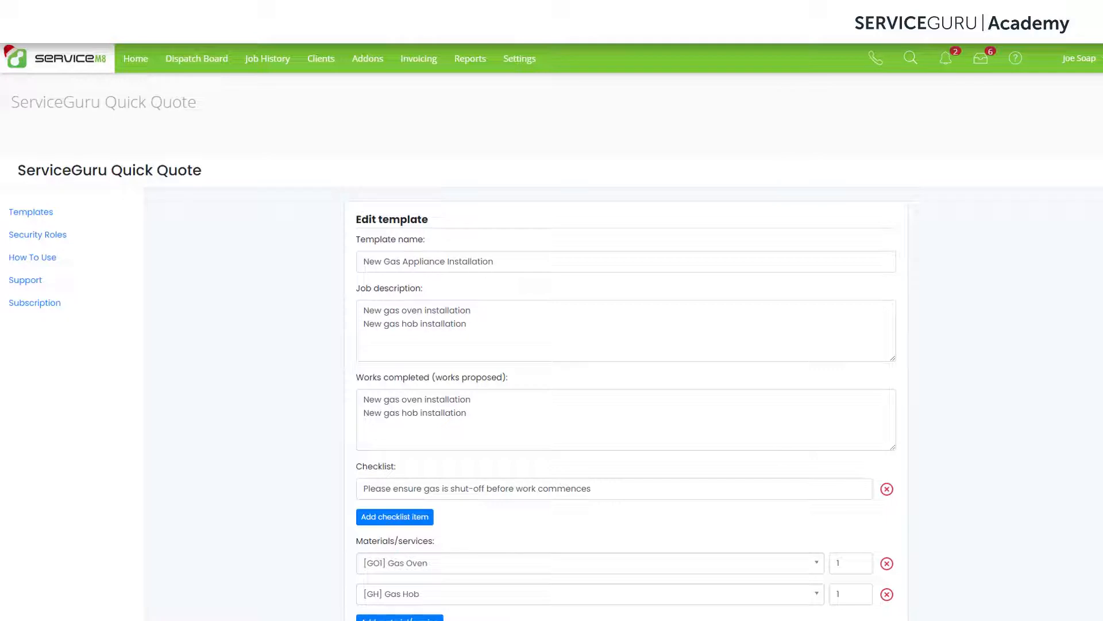
click(394, 517)
click(394, 520)
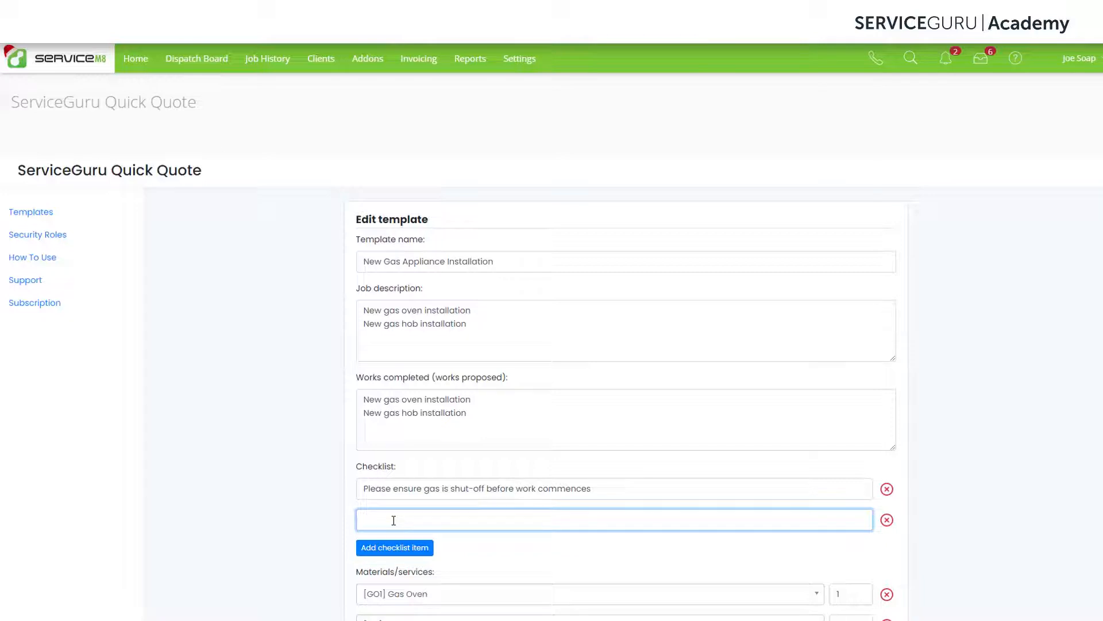
text(Please take a photo of completed work)
Step: Set the New Gas Appliance Installation template to be selected automatically for jobs in the New Install category and save it
scroll(1013, 542, down, 3)
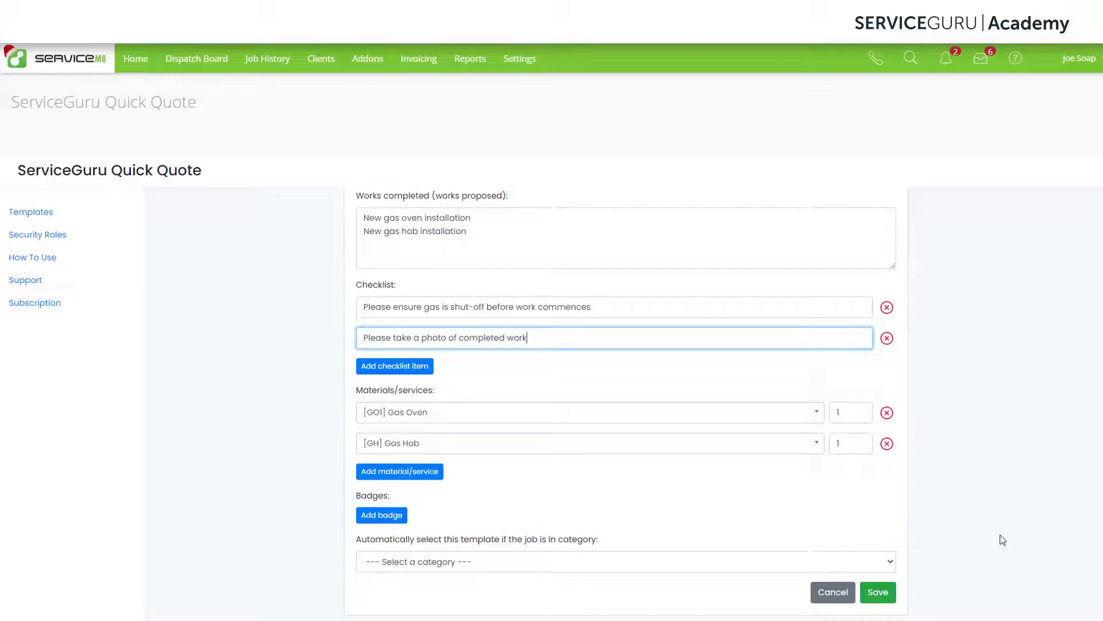
click(653, 559)
click(432, 504)
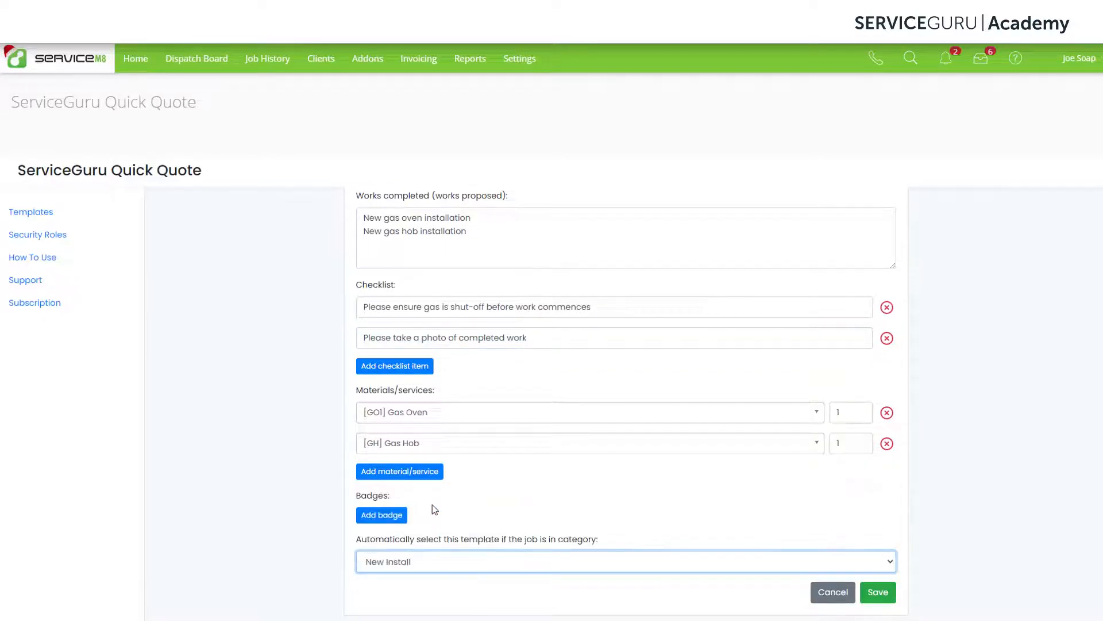
click(882, 599)
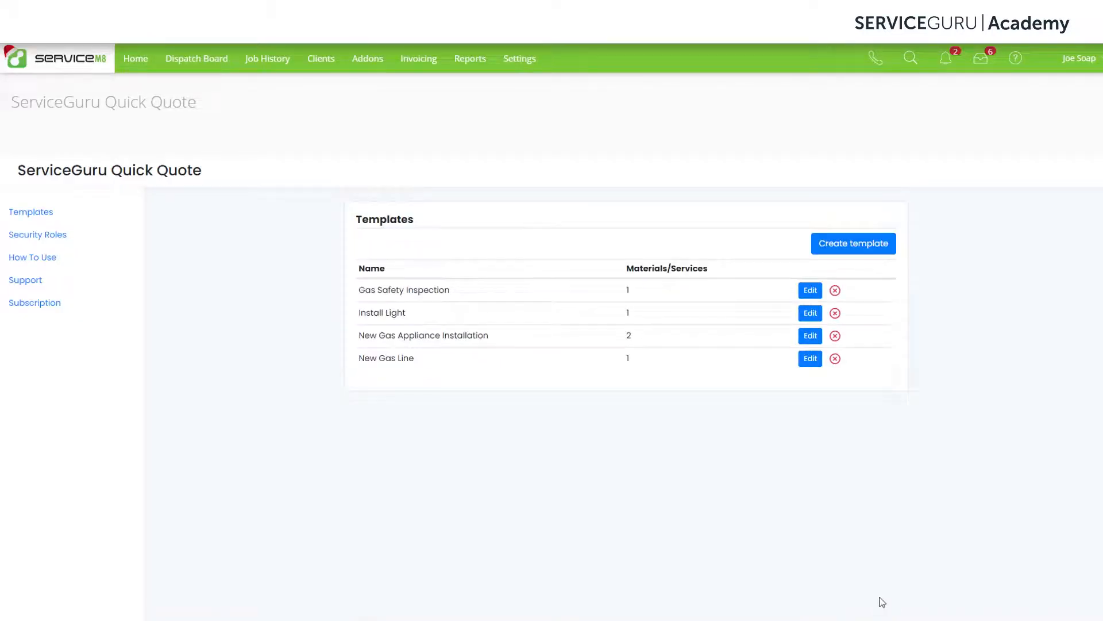
Step: Review the Gas Safety Inspection template's descriptions, checklist, materials and category, then save it without edits
click(814, 293)
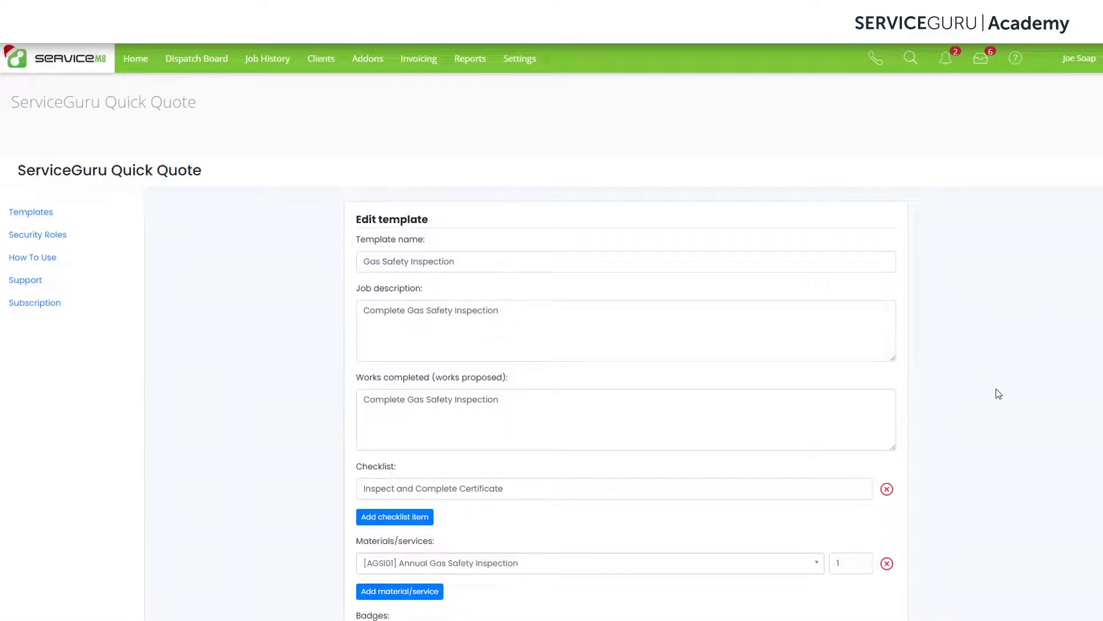
scroll(998, 393, down, 1)
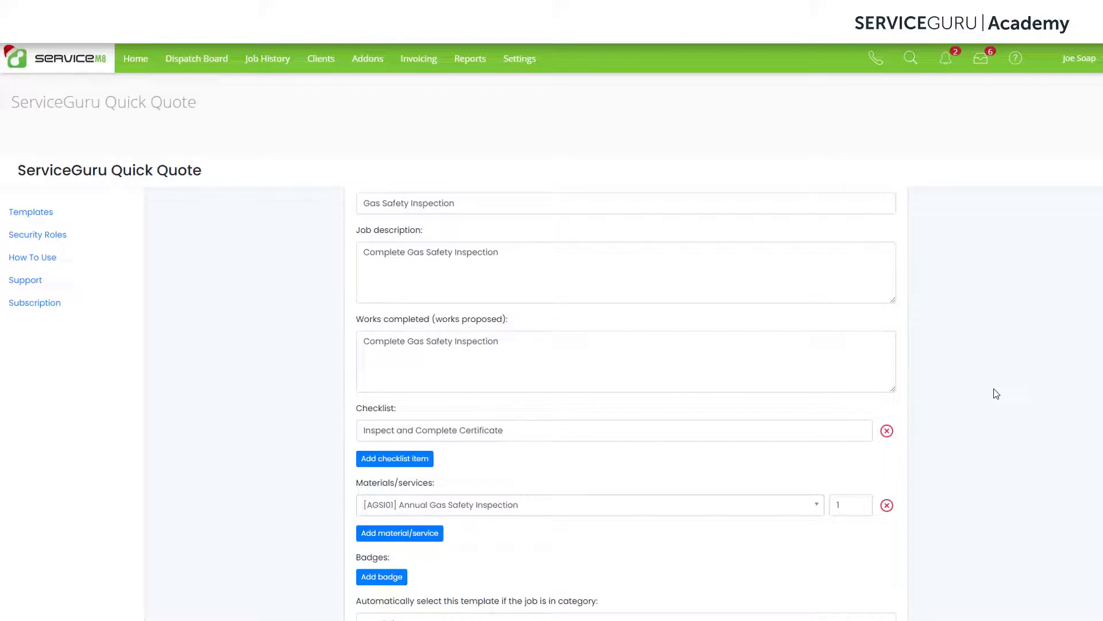
scroll(997, 394, down, 1)
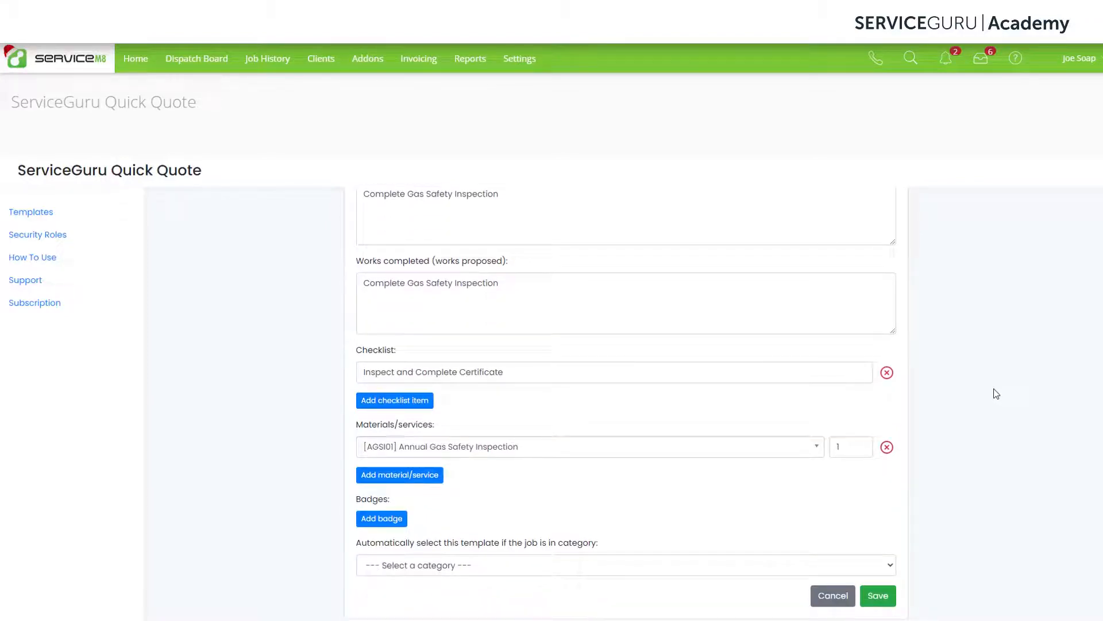
scroll(996, 394, down, 1)
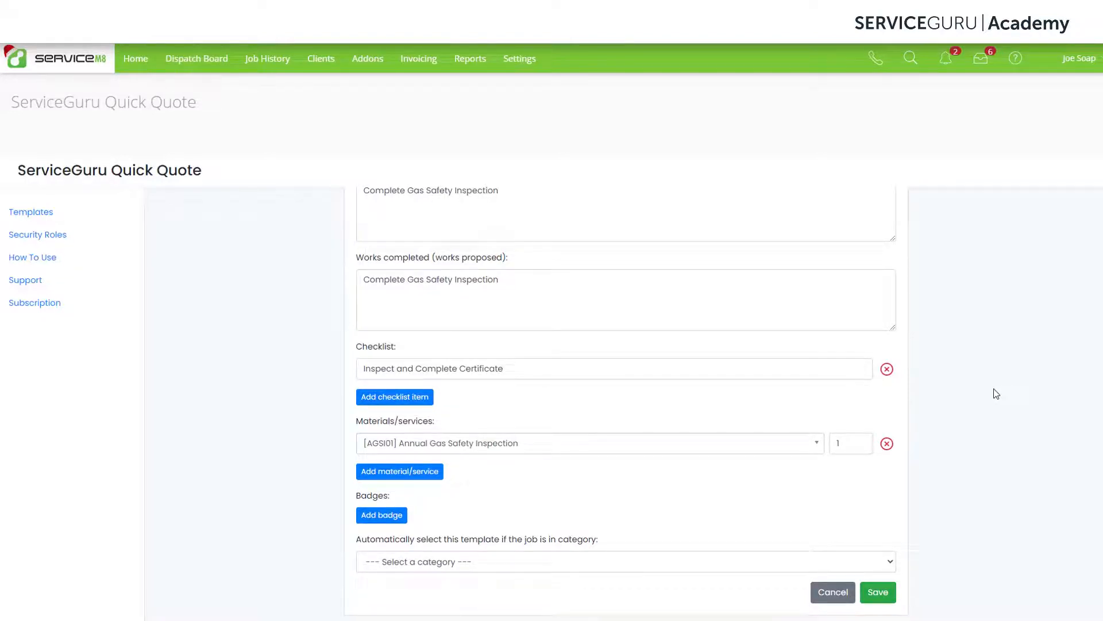
click(885, 593)
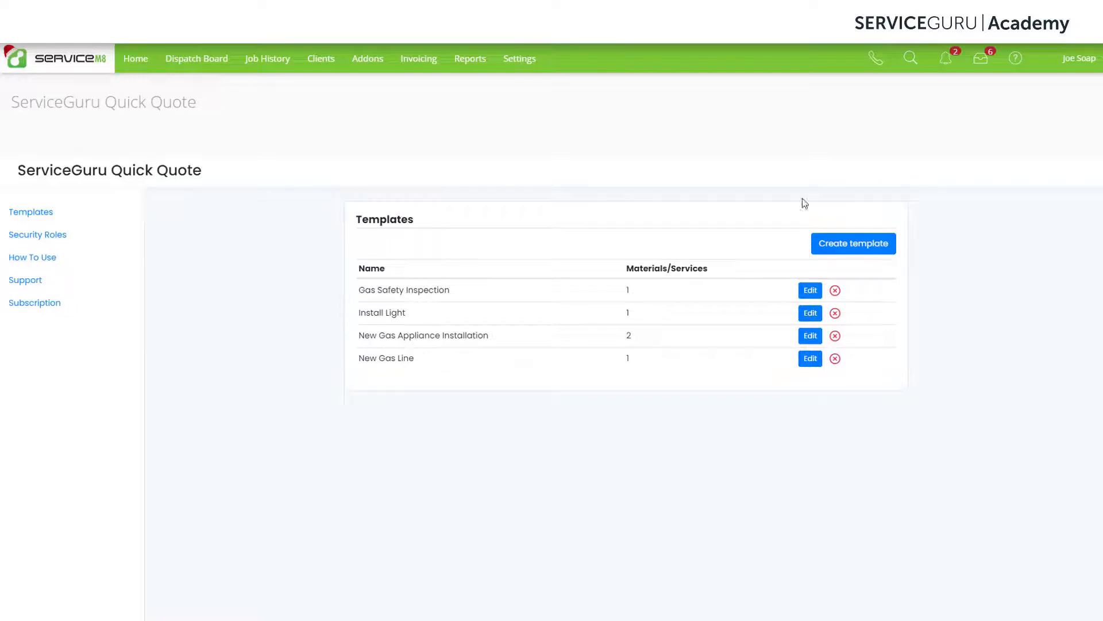
Step: Create a new quote job from the Dispatch Board for customer Tasty Cakes Cafe with the job category New Install
click(196, 67)
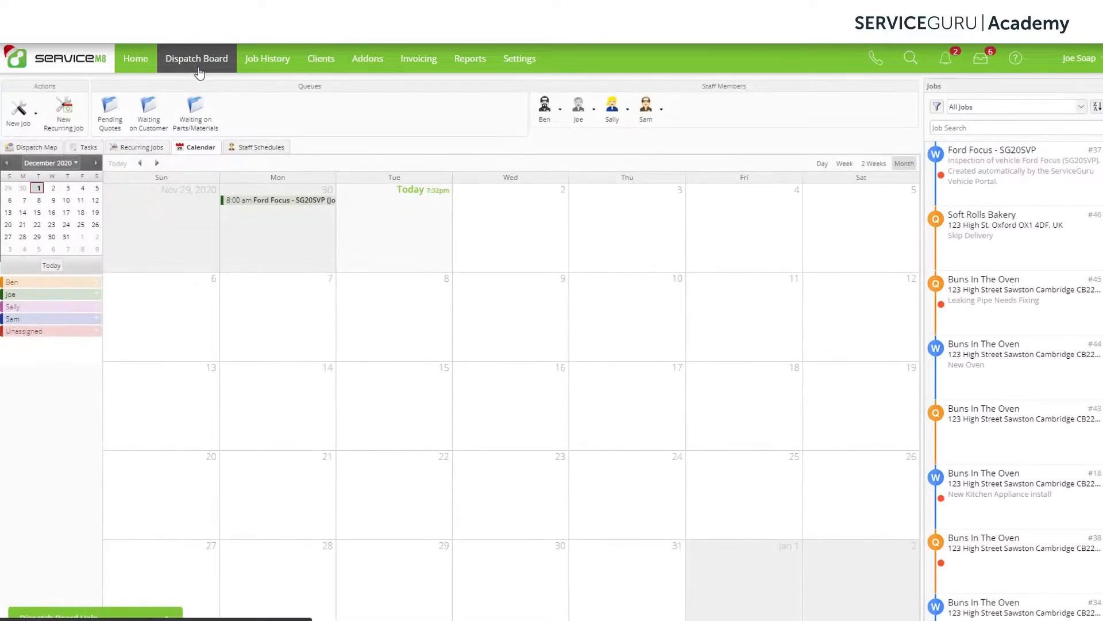
click(23, 127)
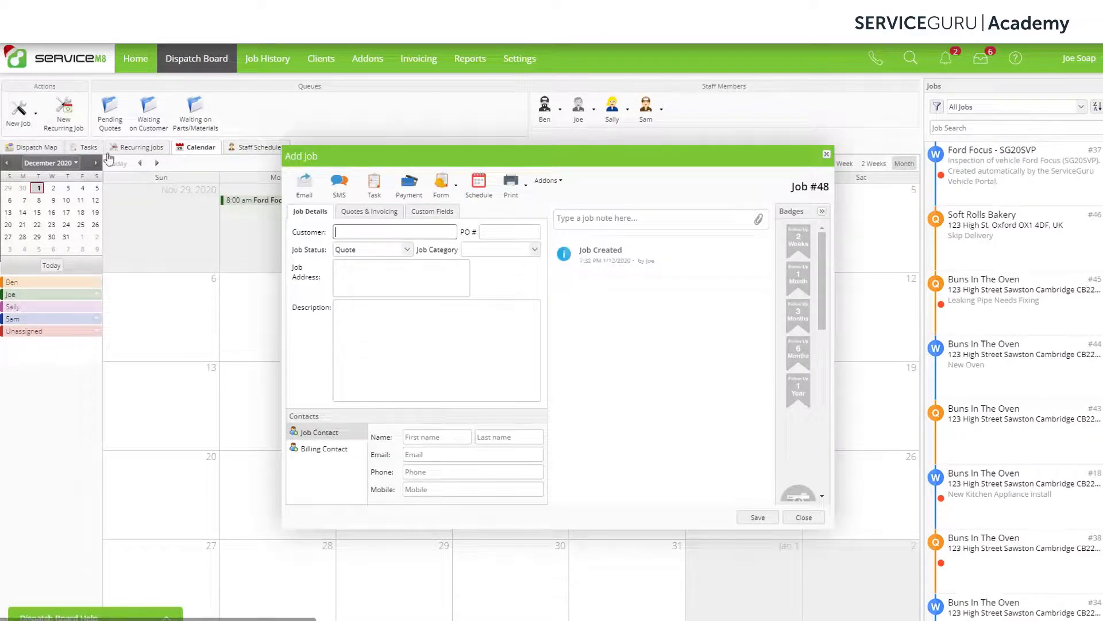
click(431, 232)
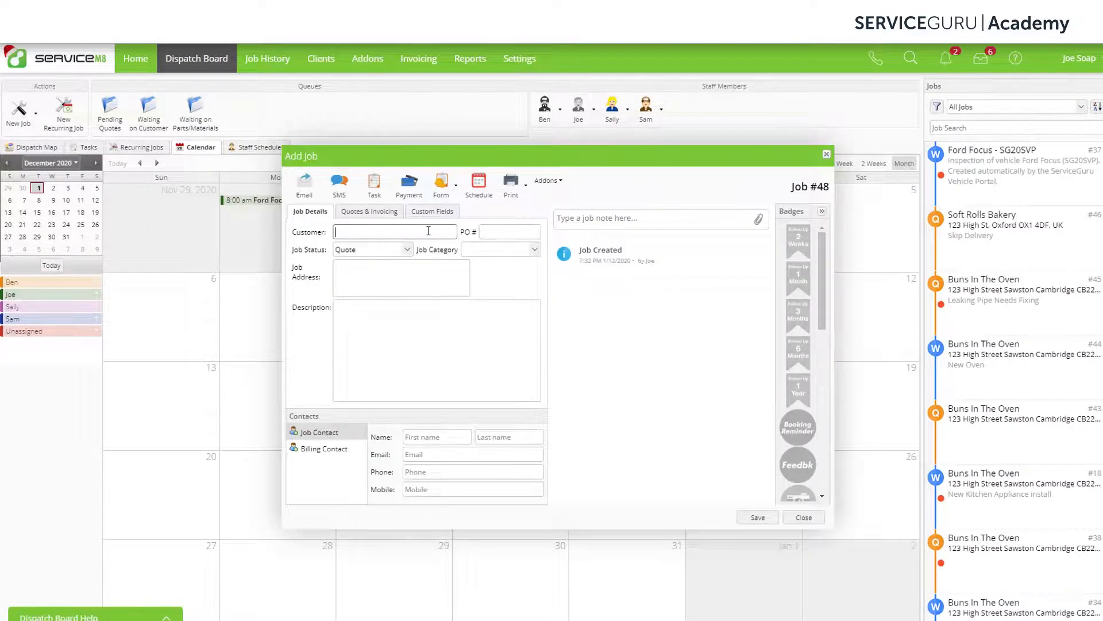
text(tast)
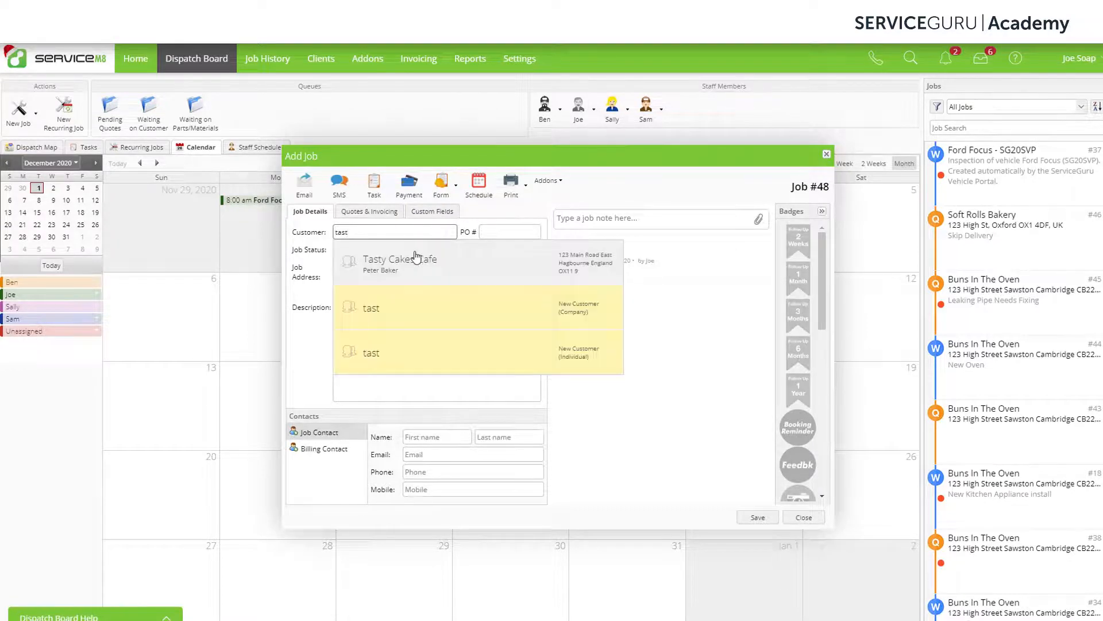
click(460, 270)
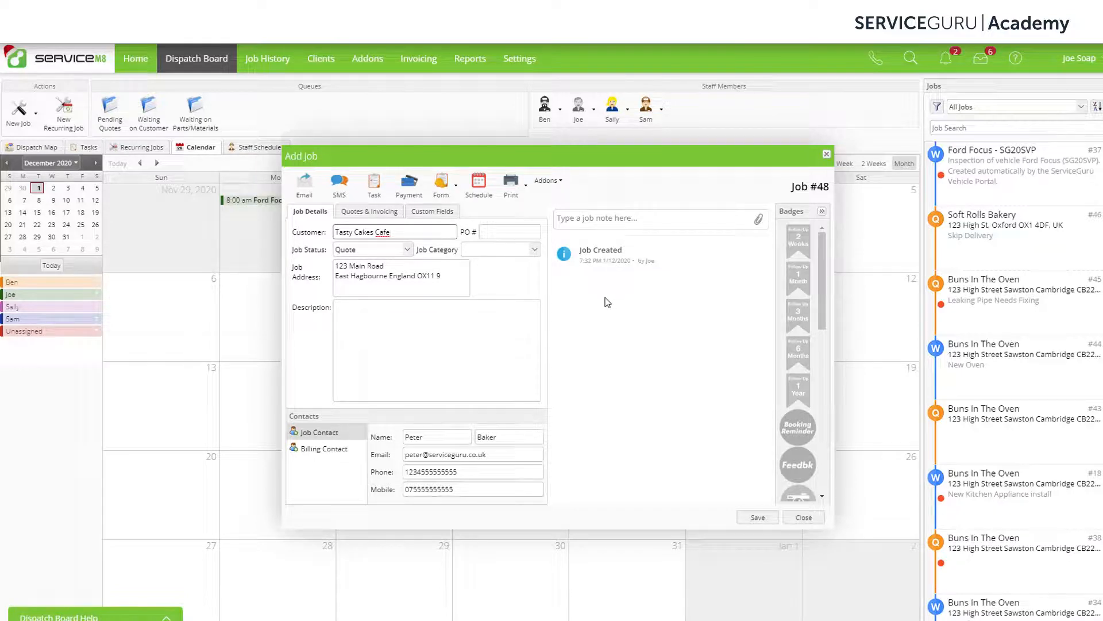
click(526, 253)
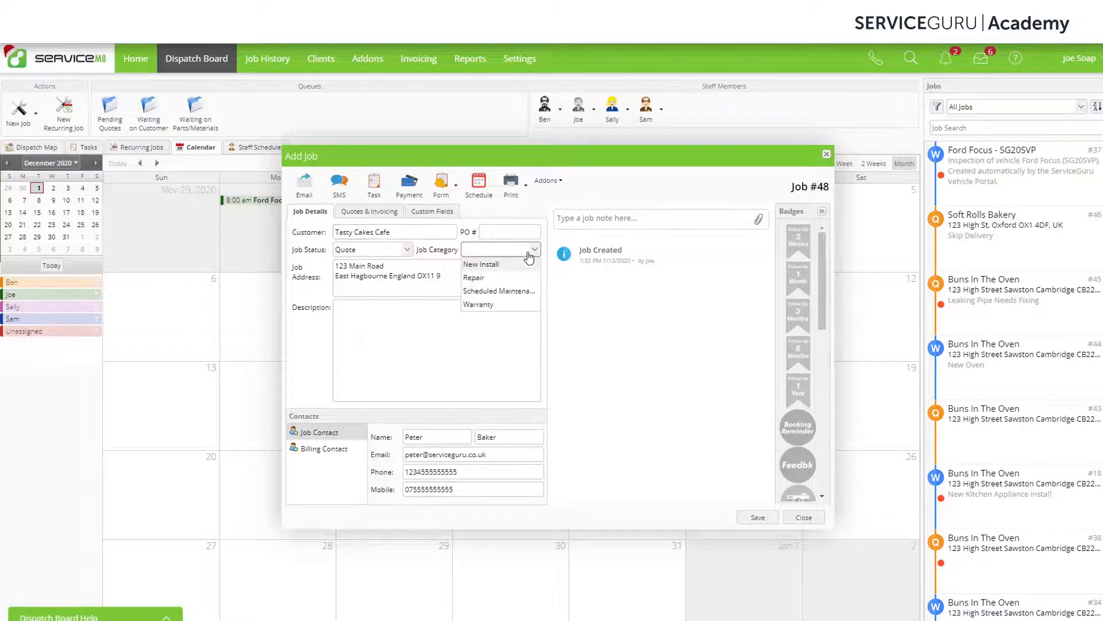
click(501, 264)
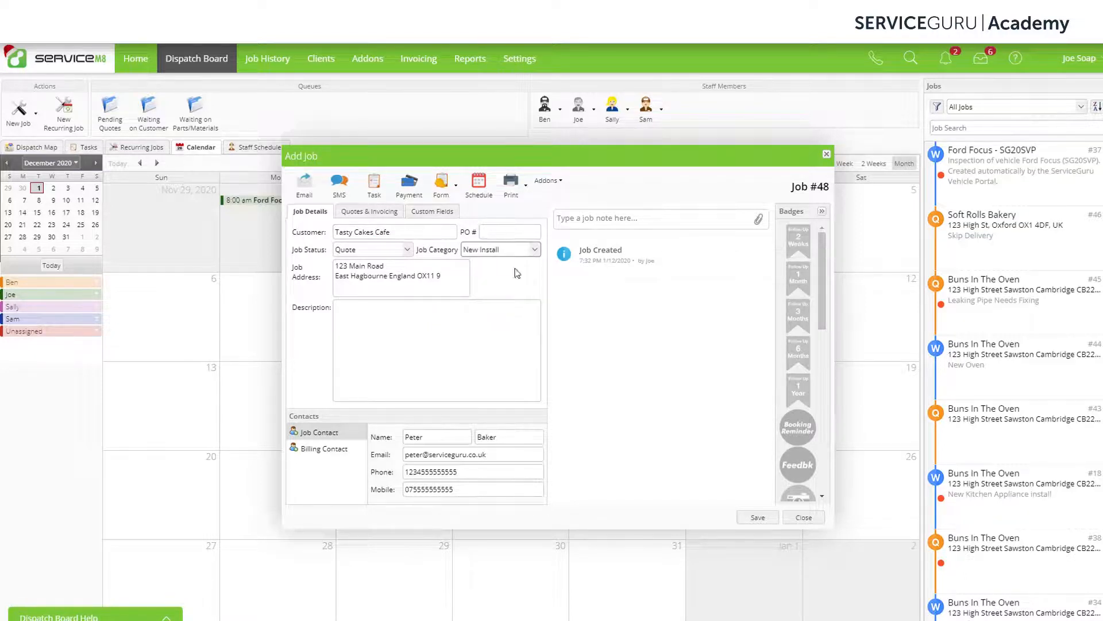
Step: Apply the preselected New Gas Appliance Installation and New Gas Line templates to the job with Quick Quote, then close the job
click(554, 182)
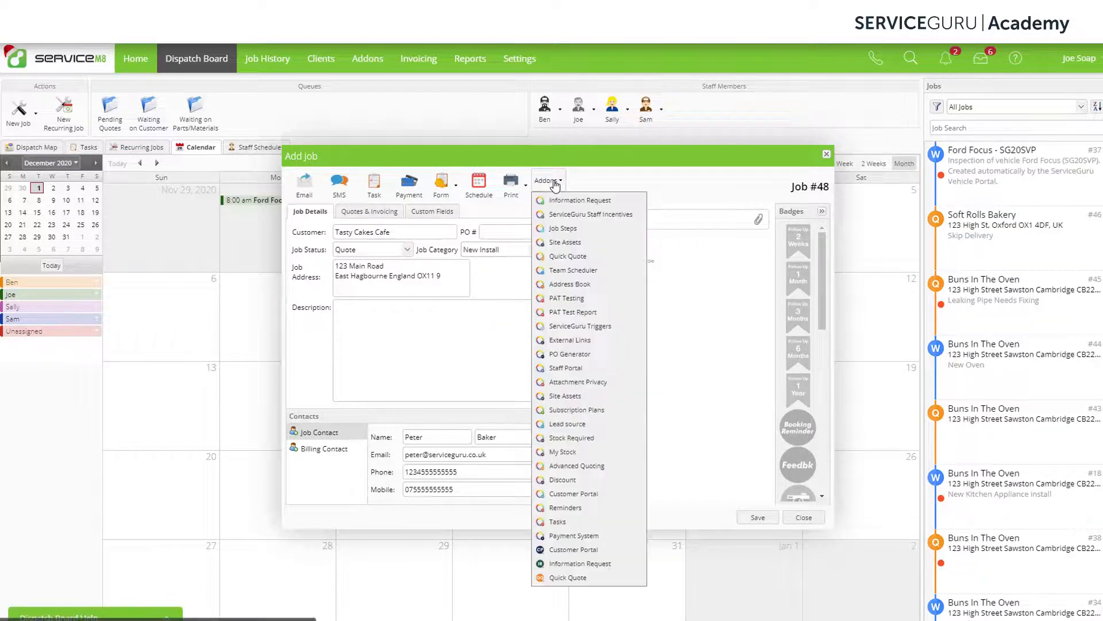
click(586, 577)
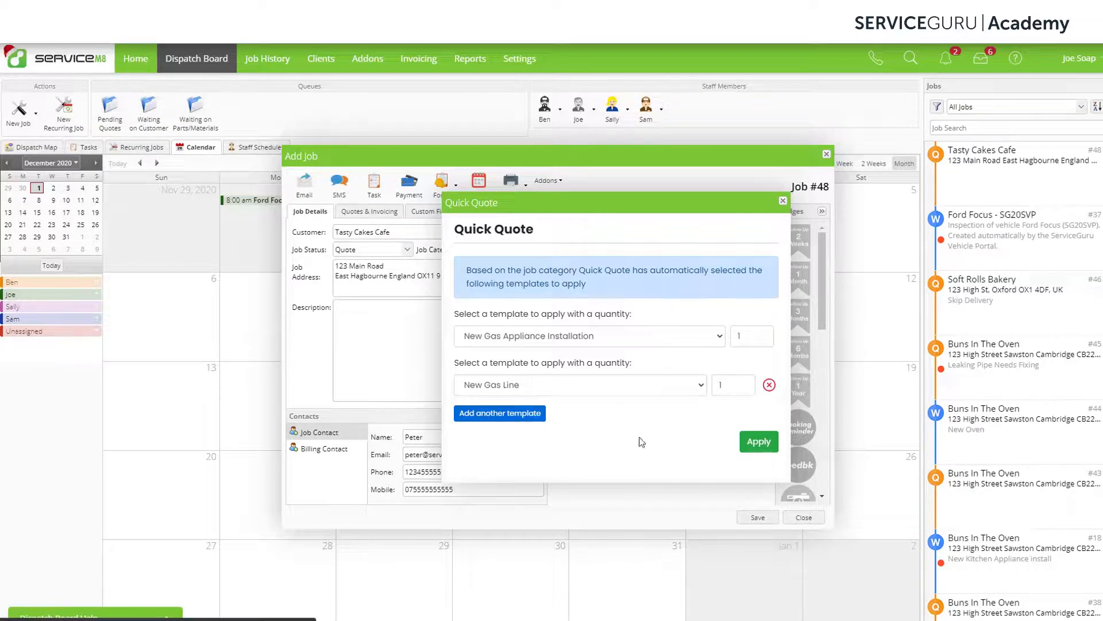
click(758, 447)
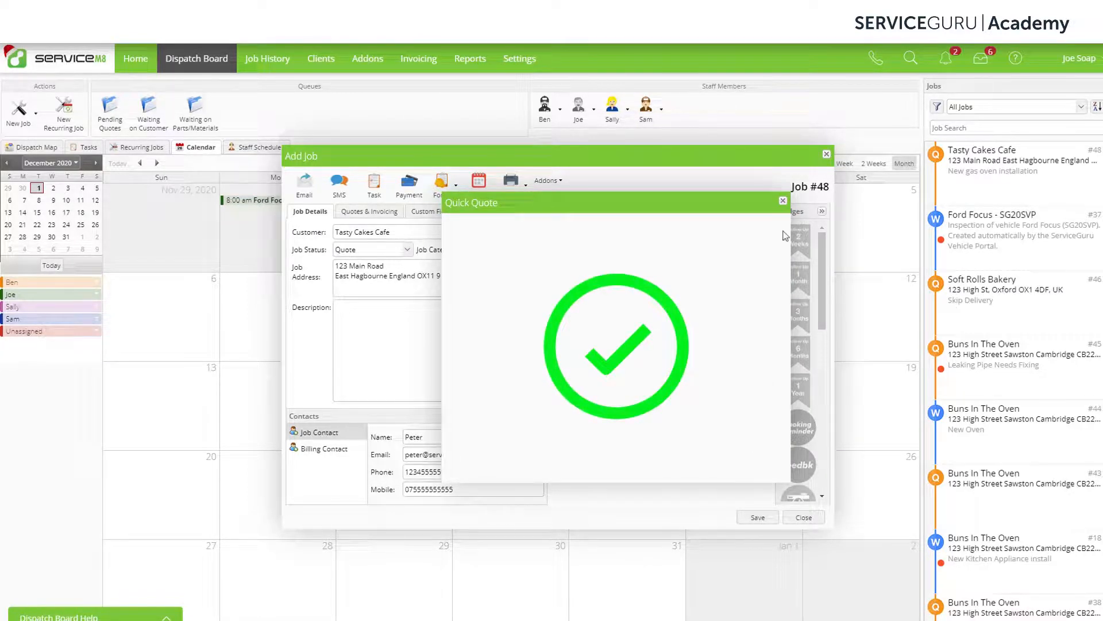
click(783, 201)
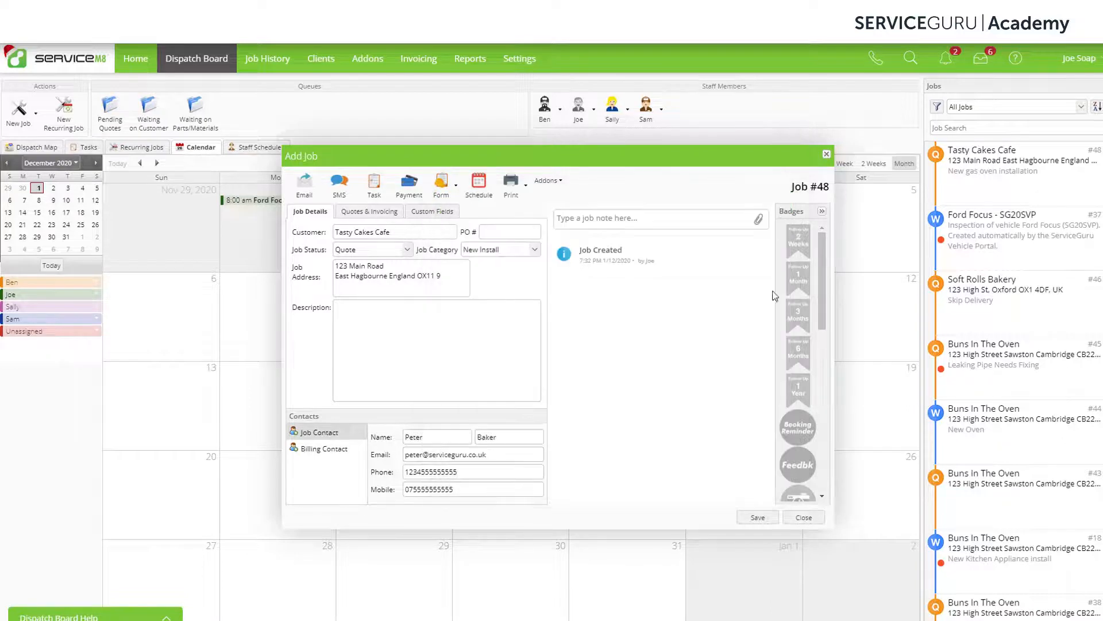
click(805, 518)
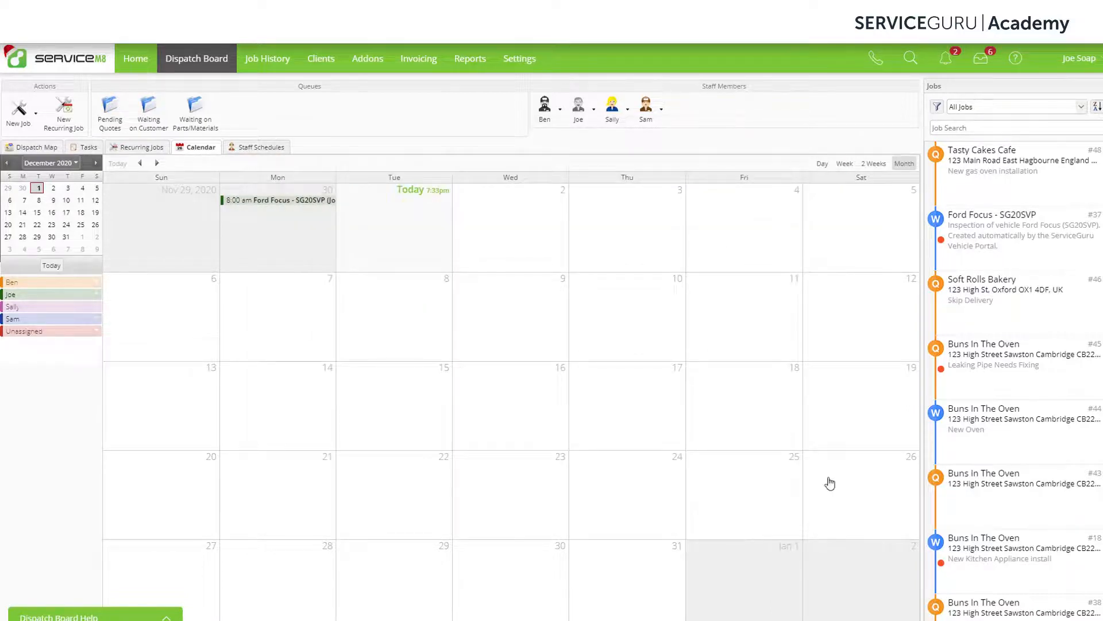
Step: Reopen the Tasty Cakes Cafe job, check its description and billing items, and produce its quote for viewing
double_click(992, 192)
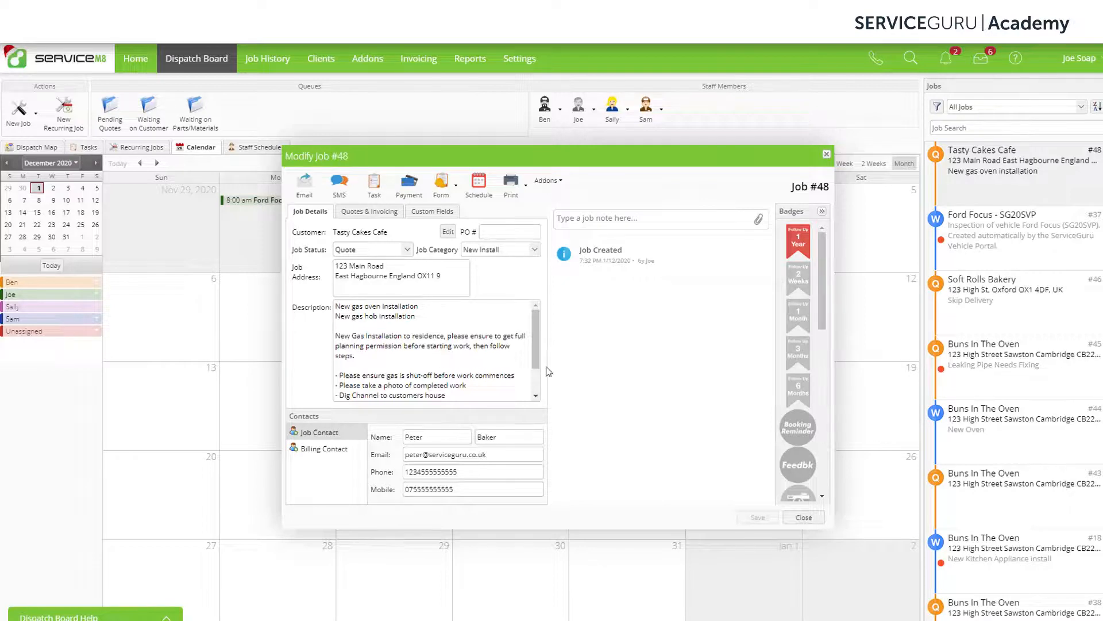
drag(540, 358, 552, 395)
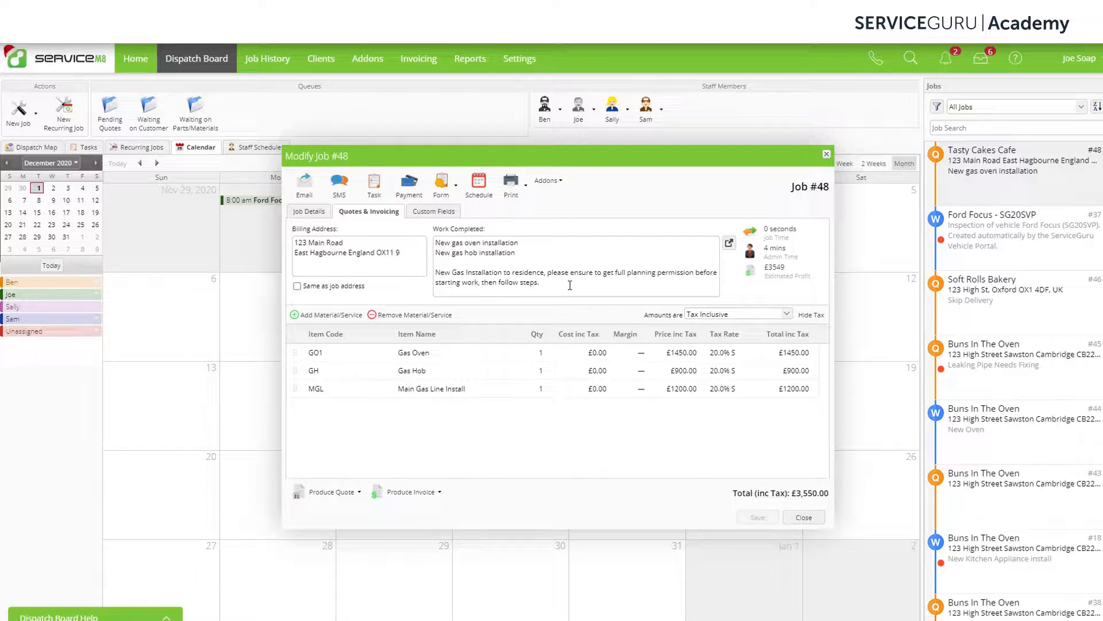
click(338, 496)
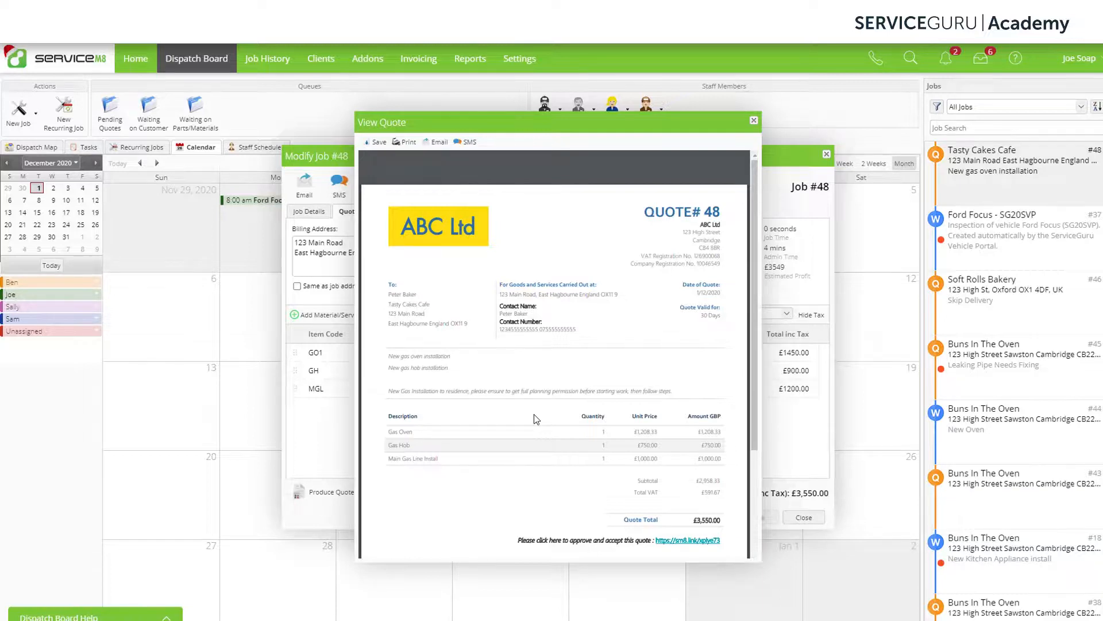
click(753, 120)
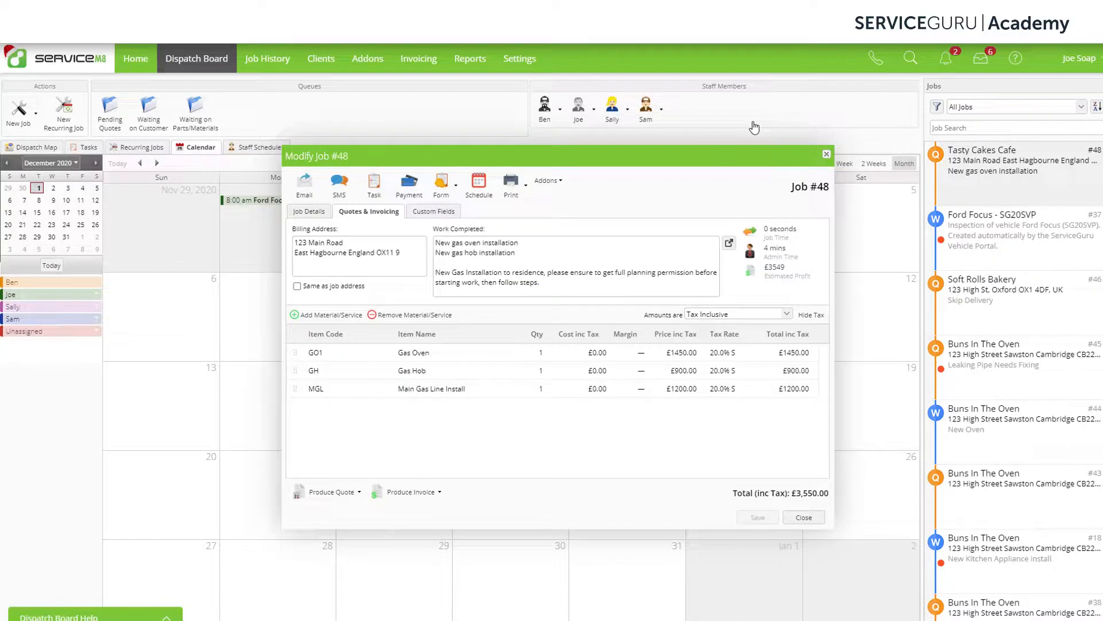
Step: In the job's Quick Quote, choose Gas Safety Inspection instead of New Gas Appliance Installation and remove the New Gas Line template
click(546, 180)
click(575, 578)
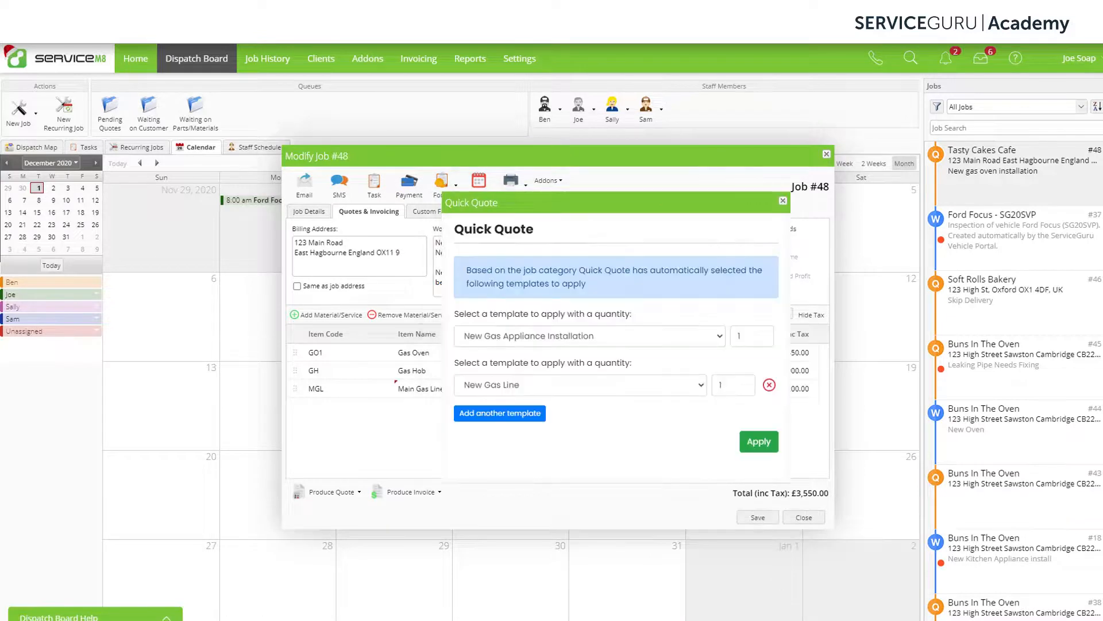
click(702, 339)
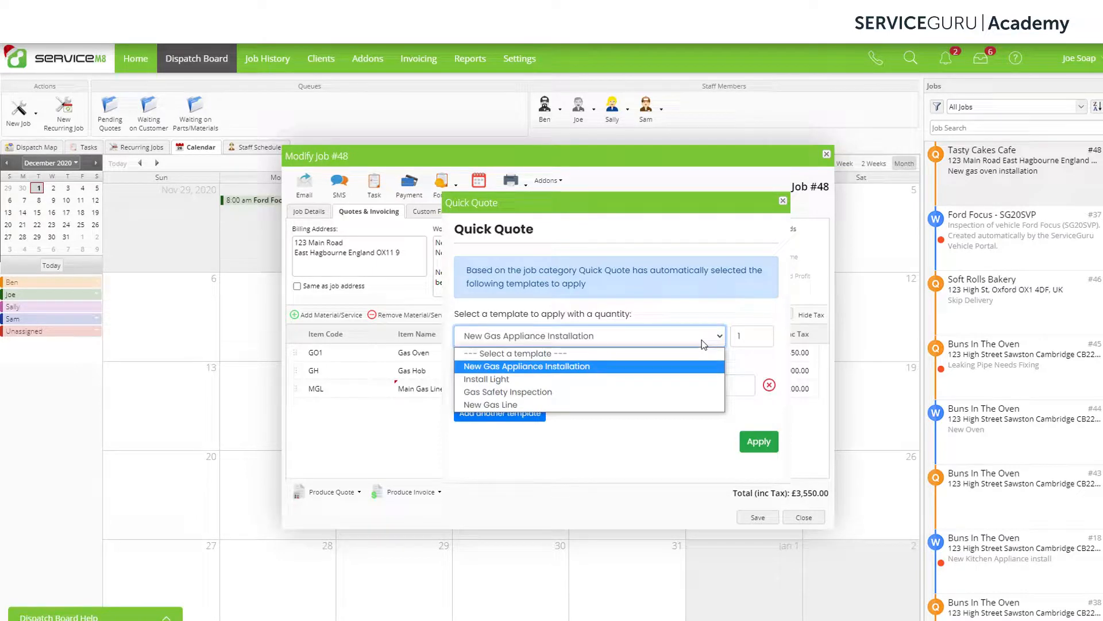
click(575, 390)
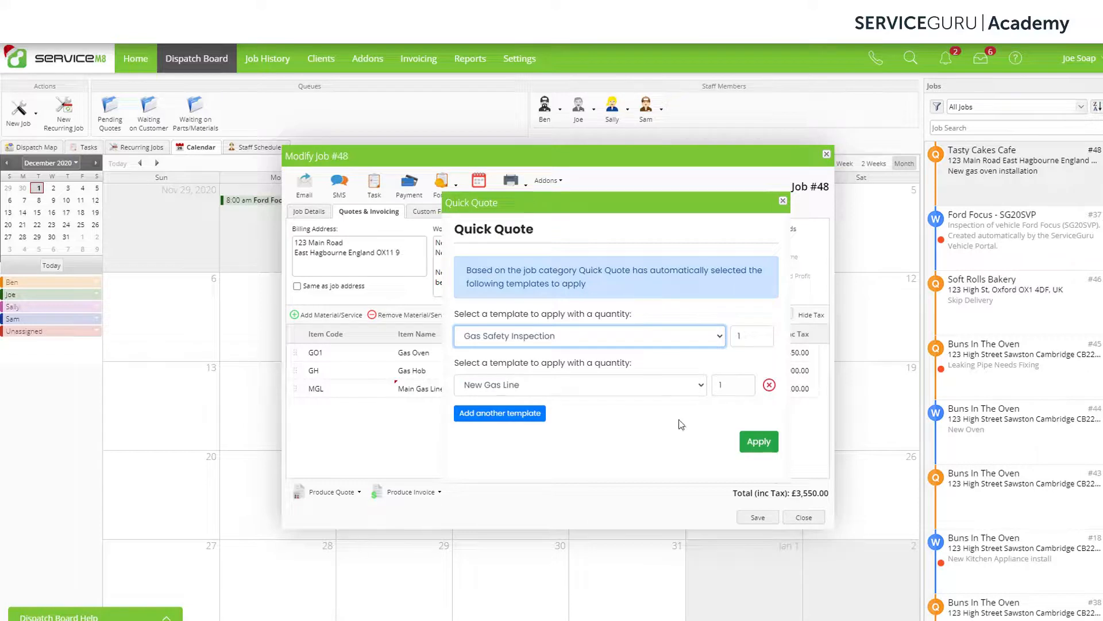
click(769, 385)
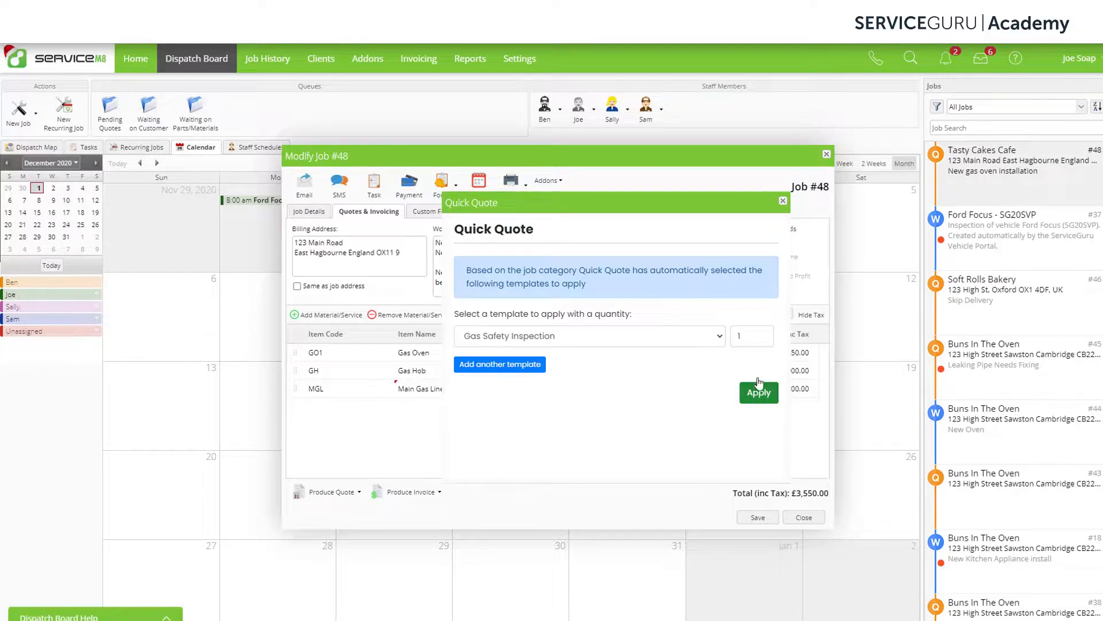
Step: Apply the Gas Safety Inspection template to the job with a quantity of 1 and close the job
click(749, 337)
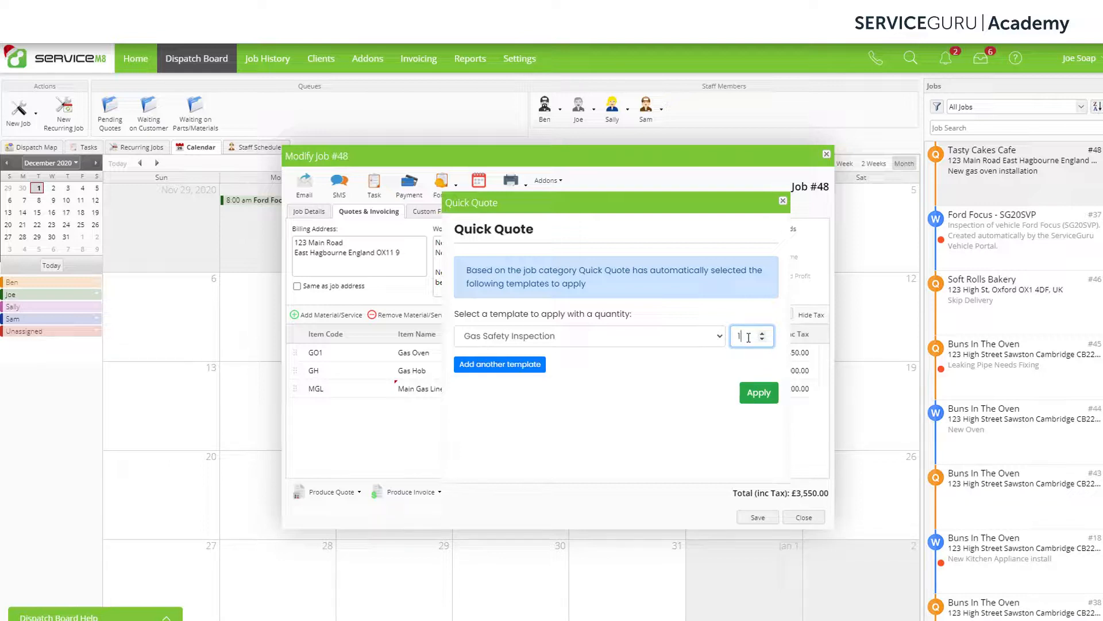
click(764, 398)
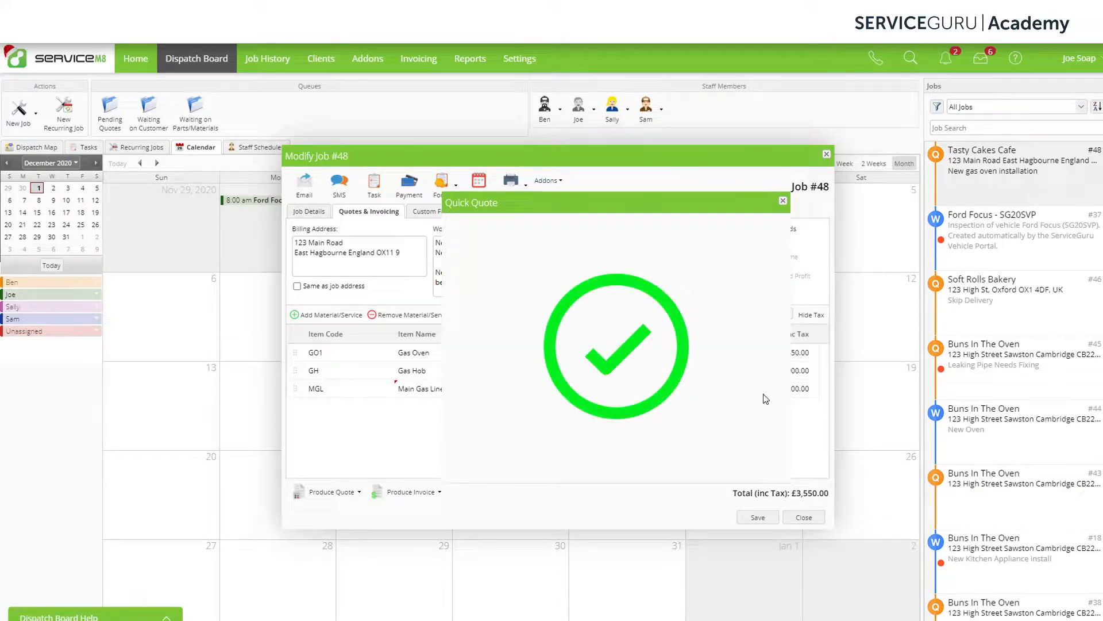
click(783, 201)
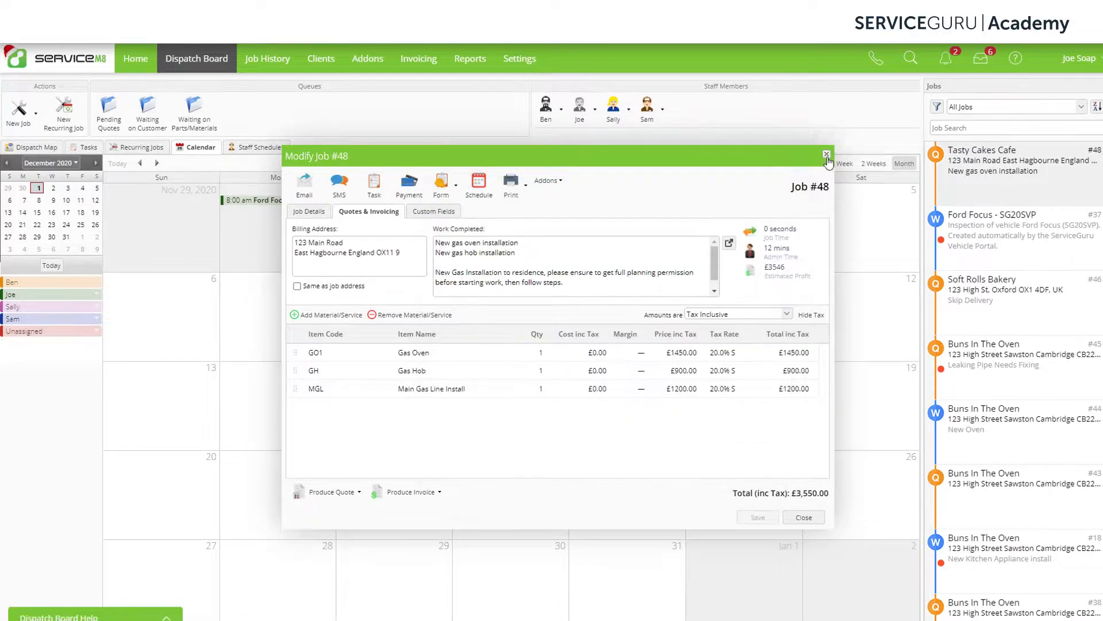
click(826, 154)
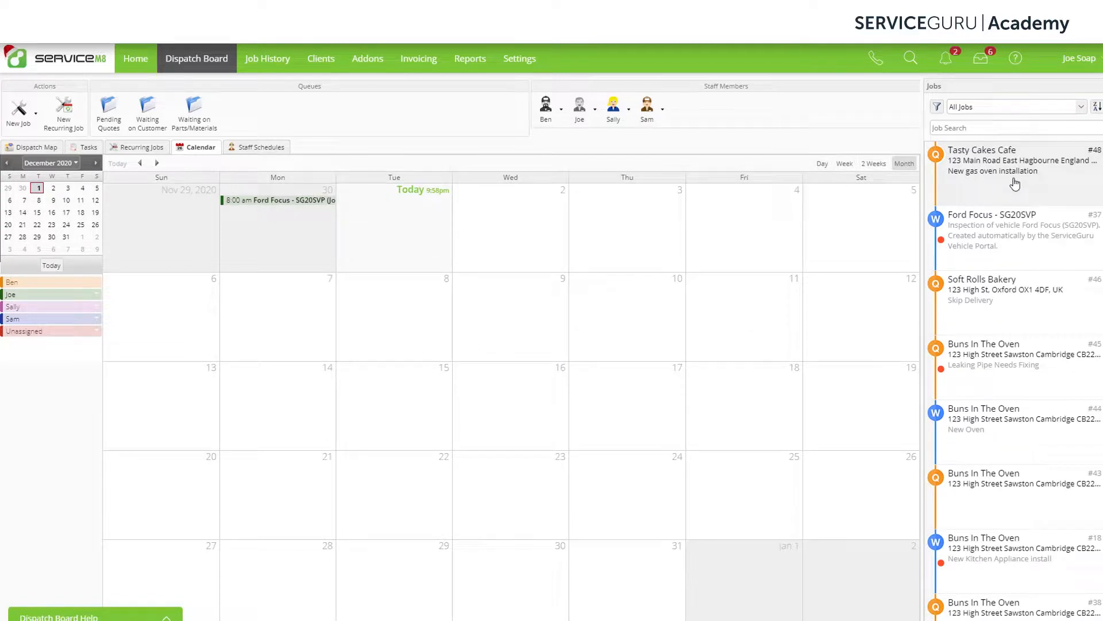
Step: Reopen the Tasty Cakes Cafe job, check the added inspection text and item, and produce an updated quote
click(1014, 183)
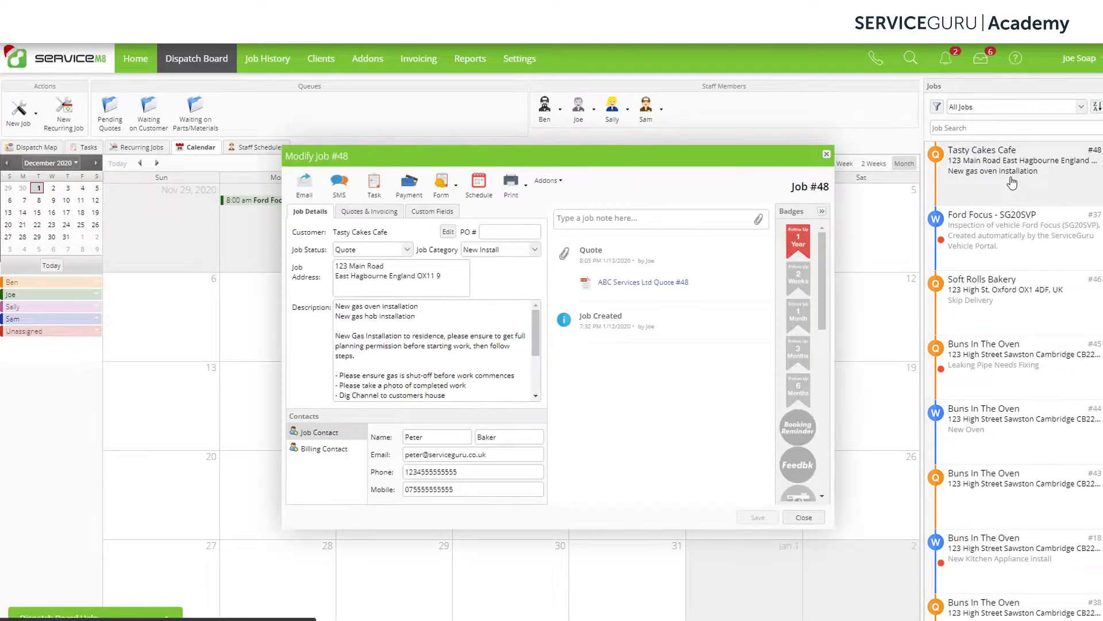
drag(537, 335, 539, 392)
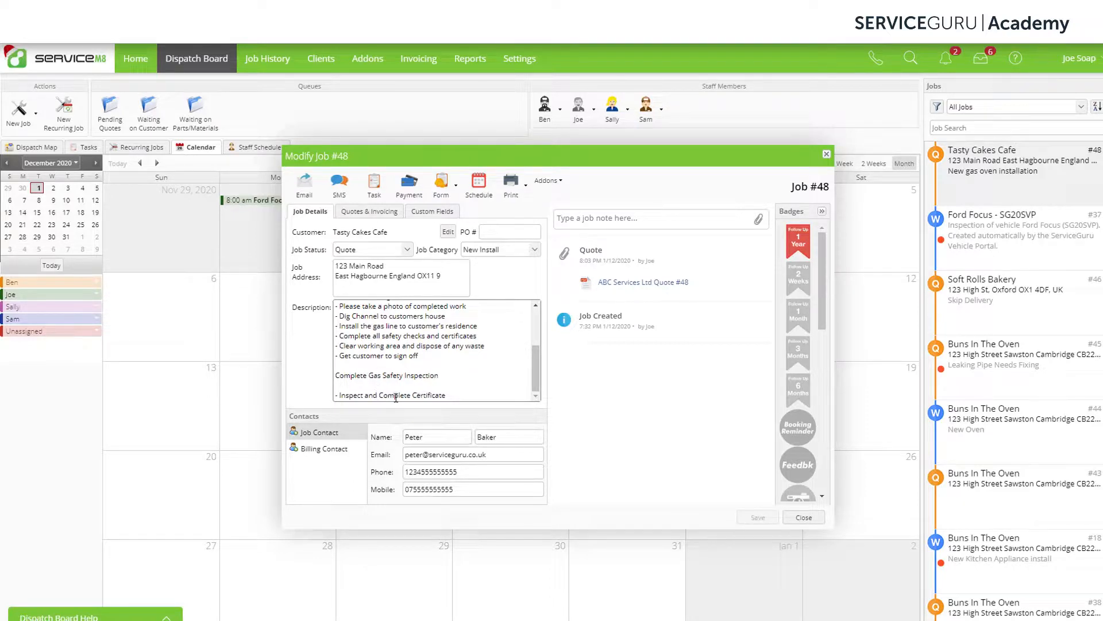
click(381, 219)
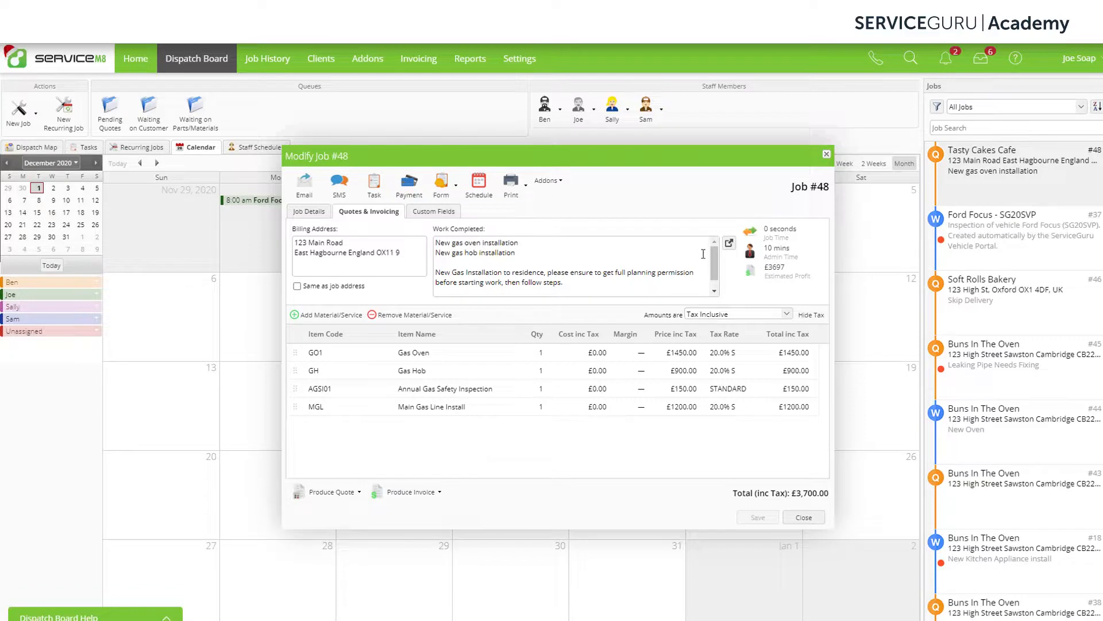
drag(714, 262, 715, 280)
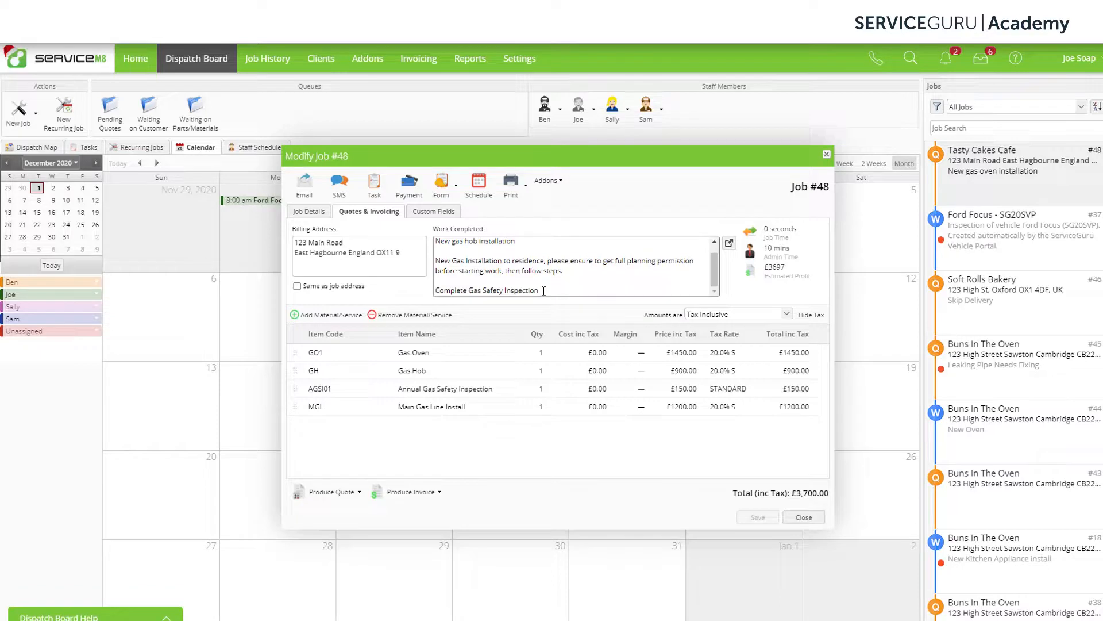
click(335, 501)
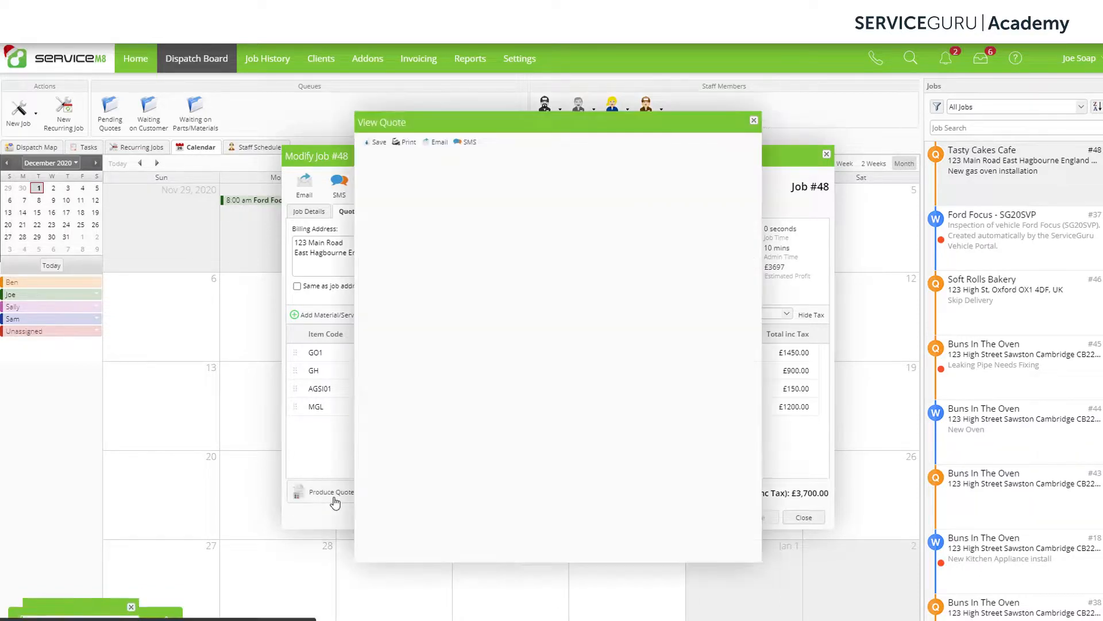